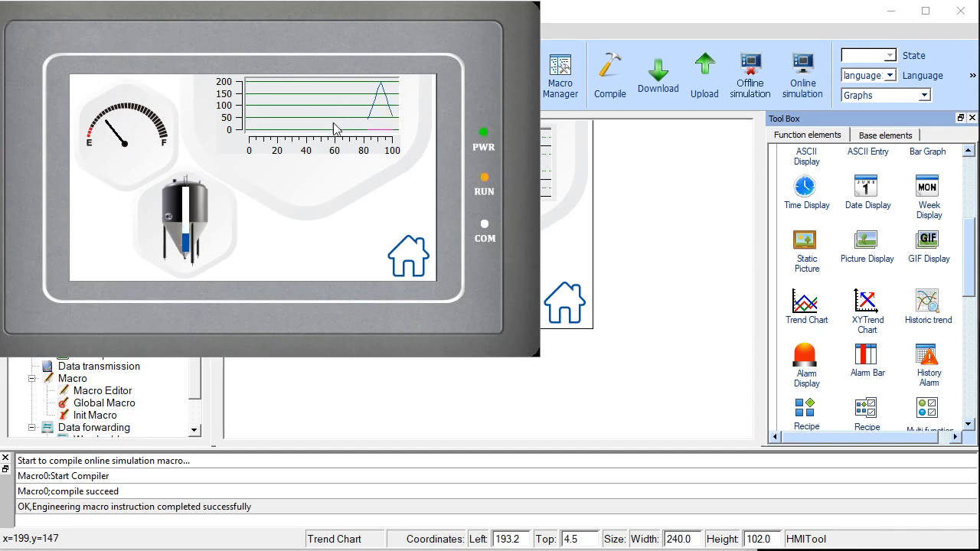
Step: Exit the running simulation and open the settings of the fuel-style meter on the Graphs screen to check its monitor address
{"action": "right_click", "coordinate": [327, 178]}
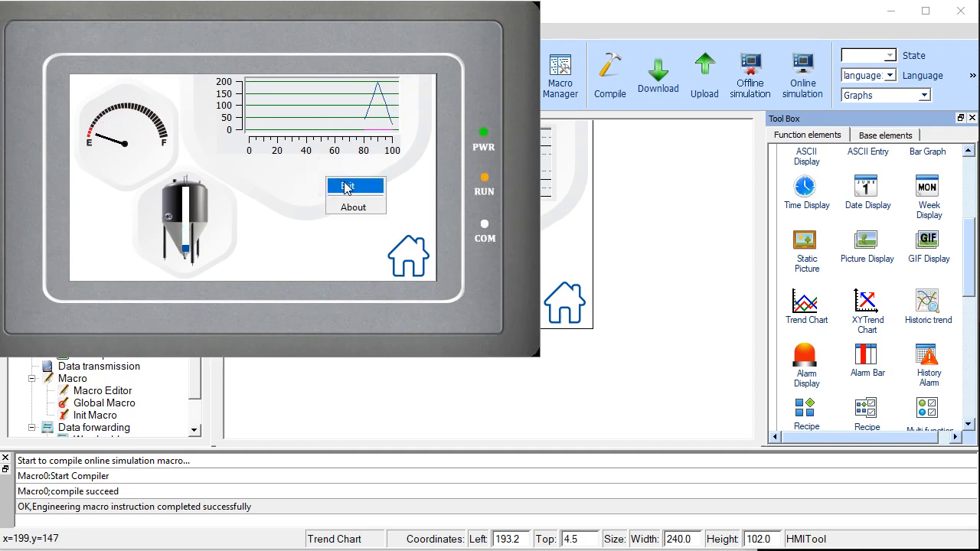
{"action": "left_click", "coordinate": [348, 187]}
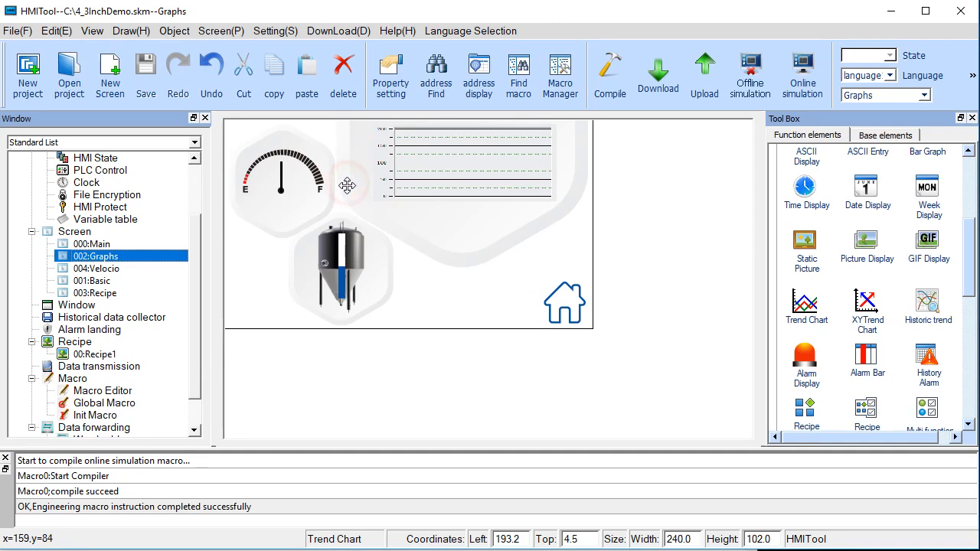
{"action": "double_click", "coordinate": [282, 185]}
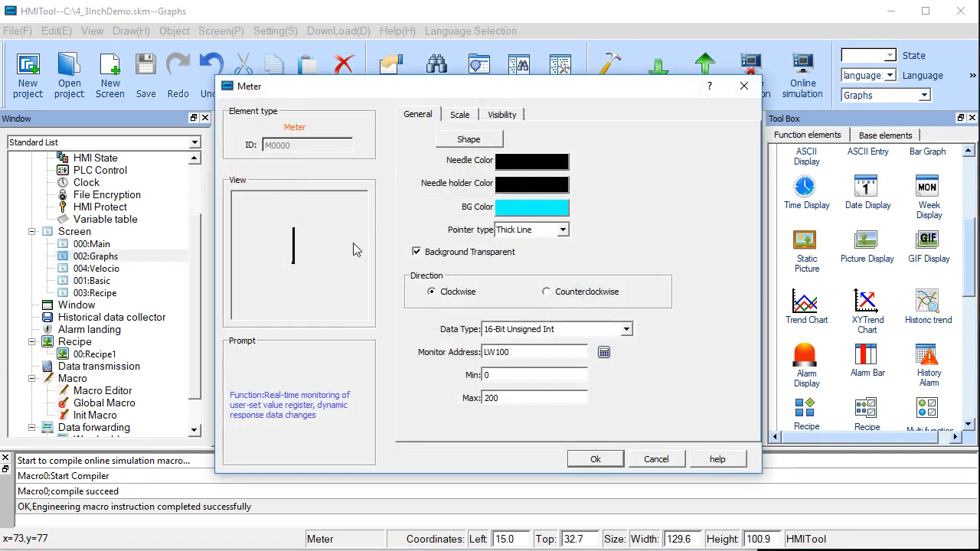
{"action": "left_click", "coordinate": [520, 353]}
Step: Try the Diamond pointer type for the meter and set it back to Thick Line
{"action": "left_click", "coordinate": [563, 230]}
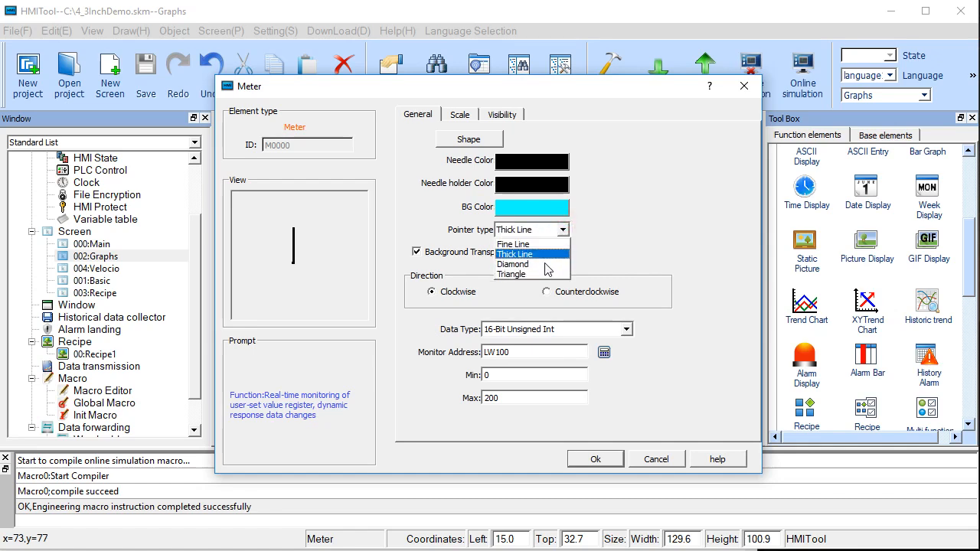
{"action": "left_click", "coordinate": [544, 265]}
{"action": "left_click", "coordinate": [565, 226]}
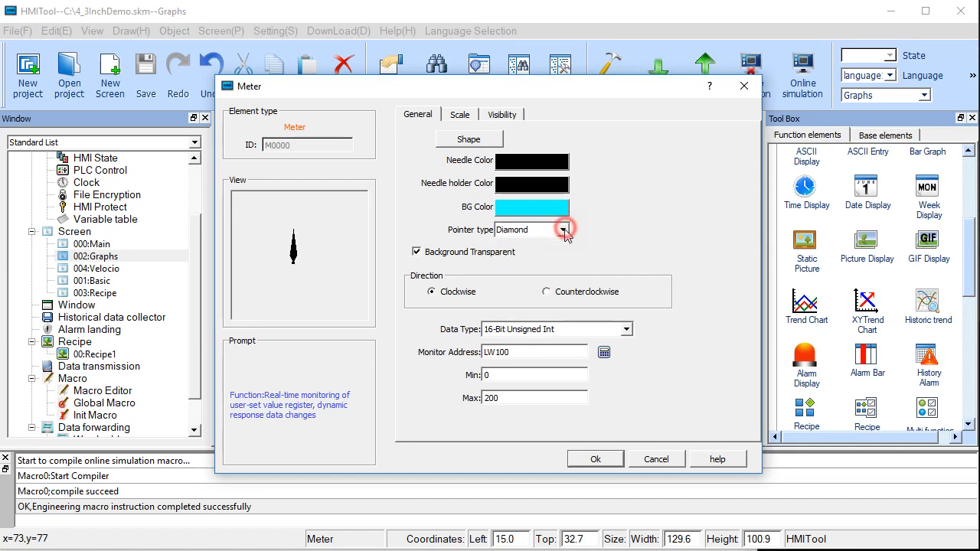
{"action": "left_click", "coordinate": [547, 254]}
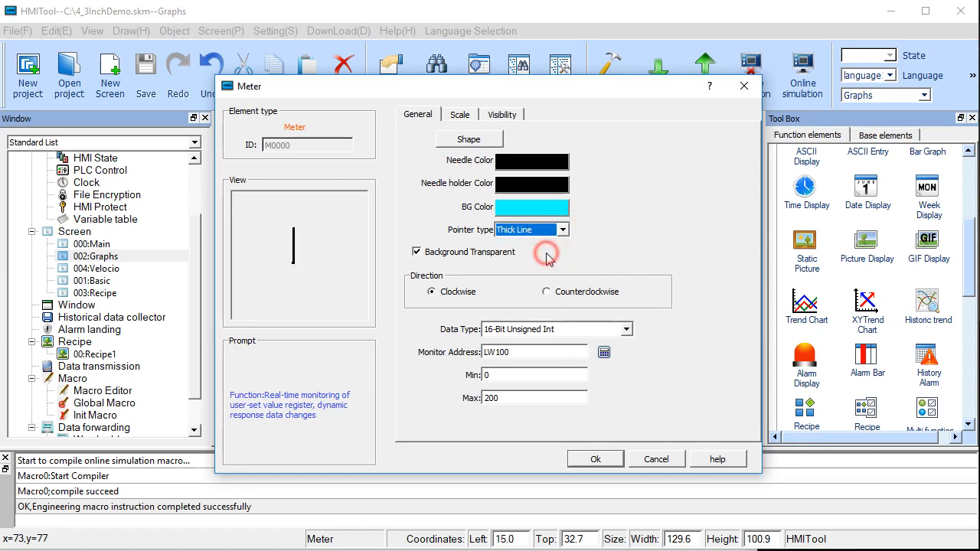
Step: Preview the meter's scale display, switch it off again and accept the meter settings
{"action": "left_click", "coordinate": [458, 114]}
{"action": "left_click", "coordinate": [416, 144]}
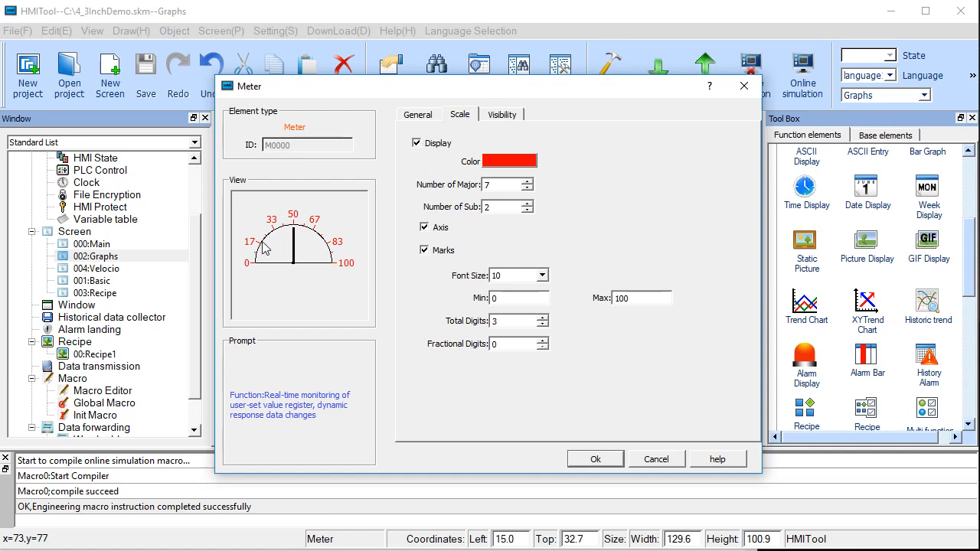
{"action": "left_click", "coordinate": [417, 143]}
{"action": "left_click_drag", "start_coordinate": [441, 94], "coordinate": [630, 155]}
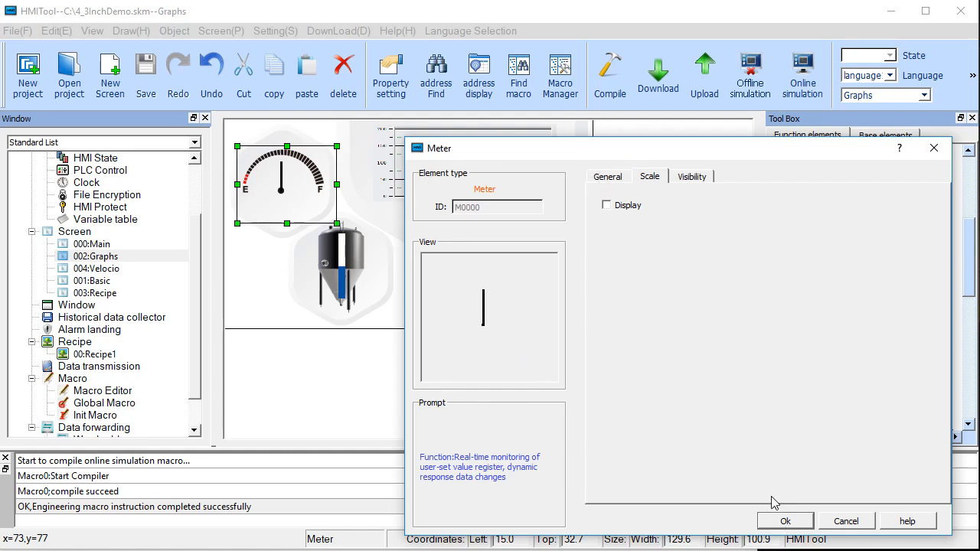
{"action": "left_click", "coordinate": [778, 519]}
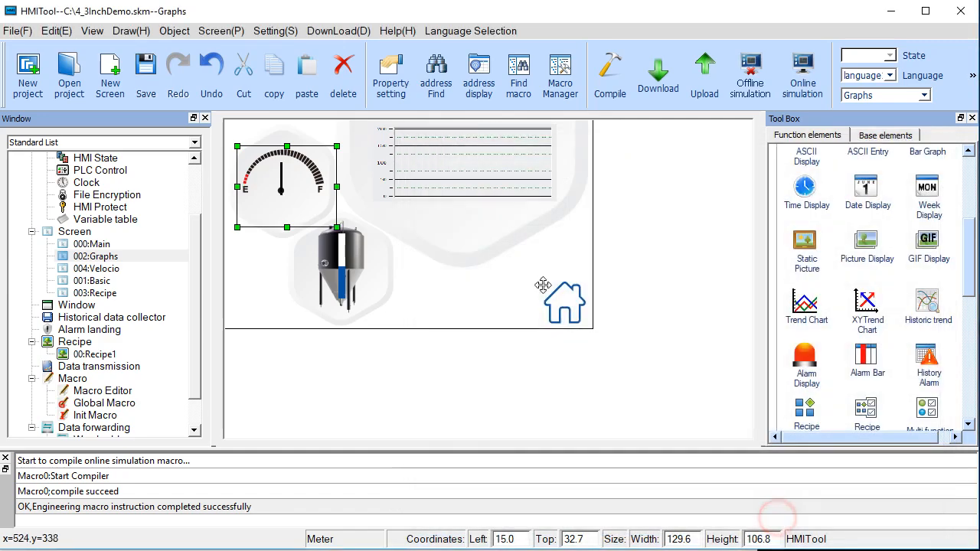
Step: Inspect the settings of the static background picture behind the graphs, close them and deselect the picture
{"action": "double_click", "coordinate": [479, 237]}
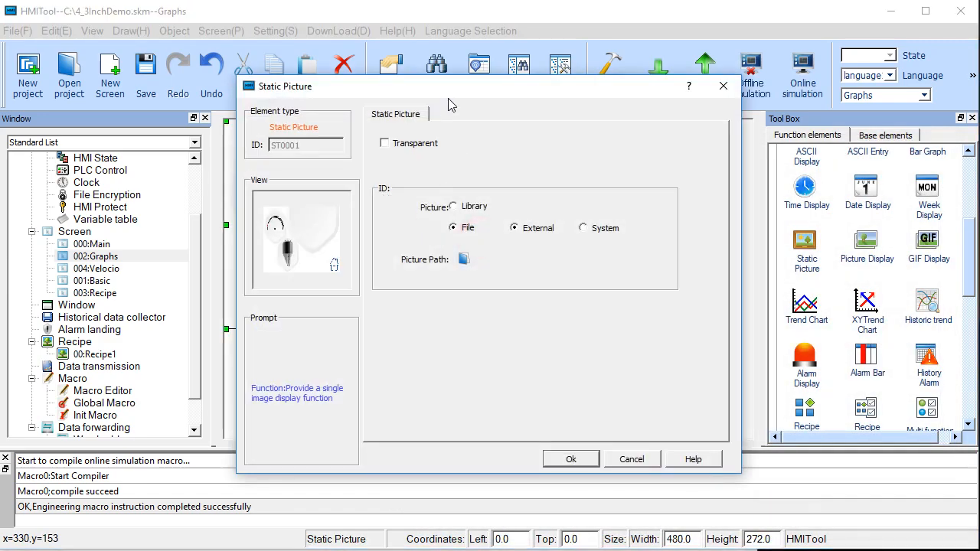
{"action": "left_click_drag", "start_coordinate": [448, 92], "coordinate": [663, 91]}
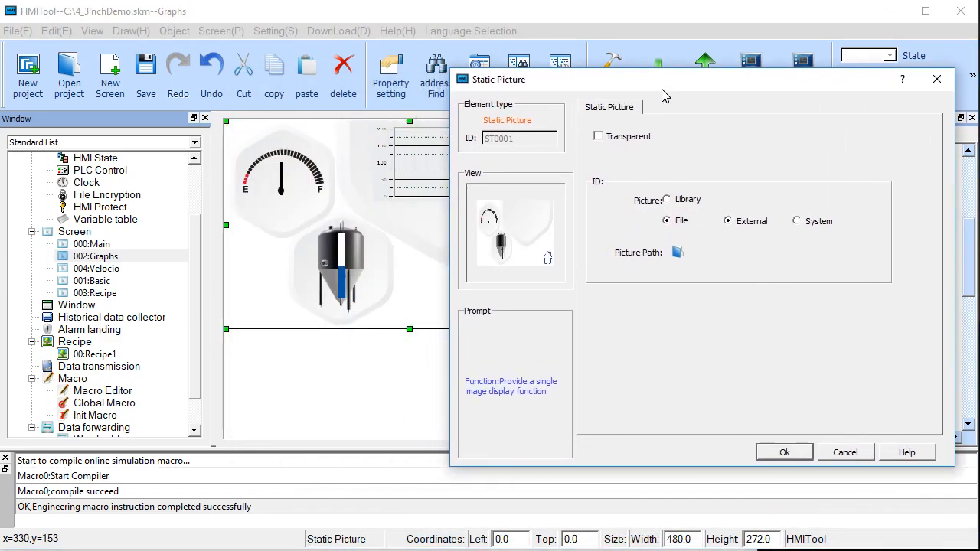
{"action": "left_click", "coordinate": [939, 80]}
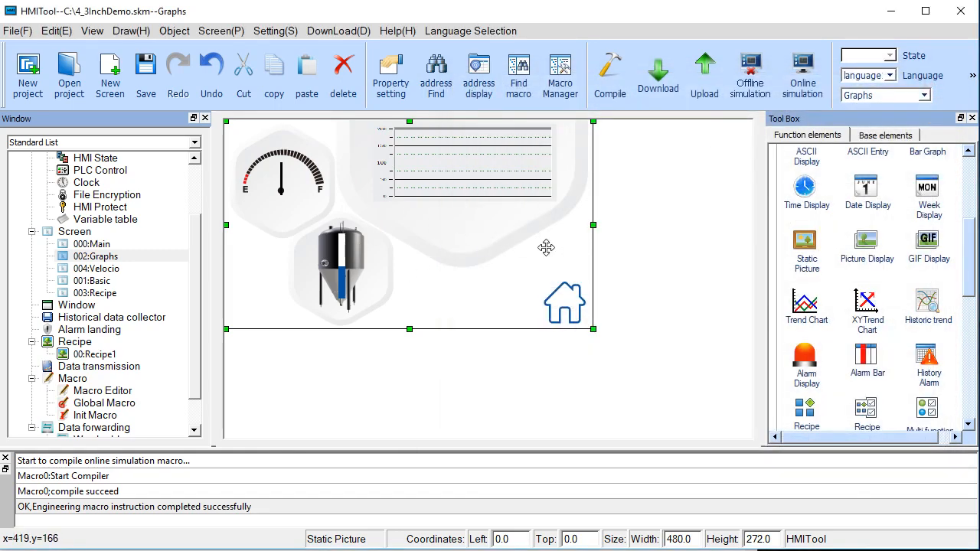
{"action": "left_click", "coordinate": [632, 226]}
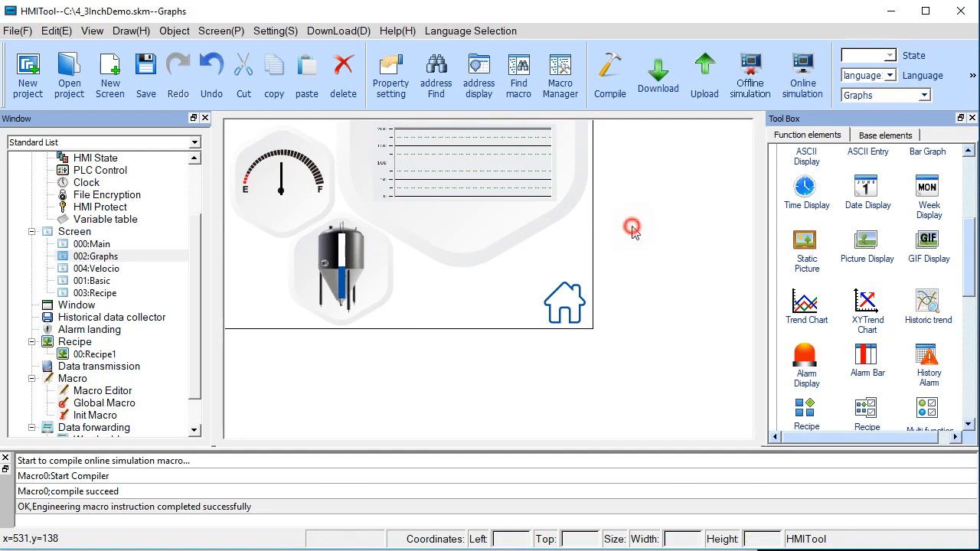
Step: Find the Bar Graph element among the function elements and inspect the general settings of the tank's bar graph
{"action": "left_click_drag", "start_coordinate": [969, 241], "coordinate": [970, 176]}
{"action": "left_click", "coordinate": [342, 264]}
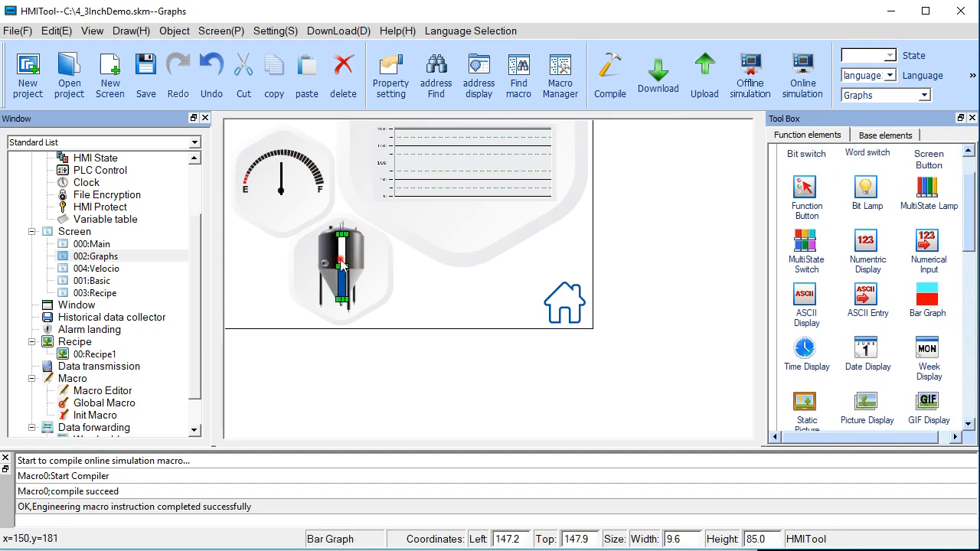
{"action": "double_click", "coordinate": [342, 264]}
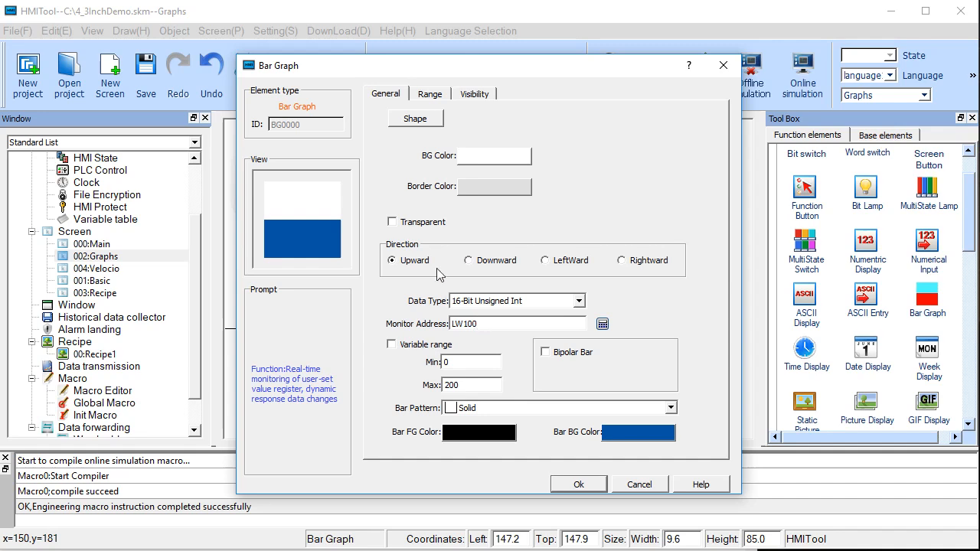
Step: Preview the bar graph's range display option, switch it off again and accept the bar graph settings
{"action": "left_click", "coordinate": [431, 95]}
{"action": "left_click", "coordinate": [389, 123]}
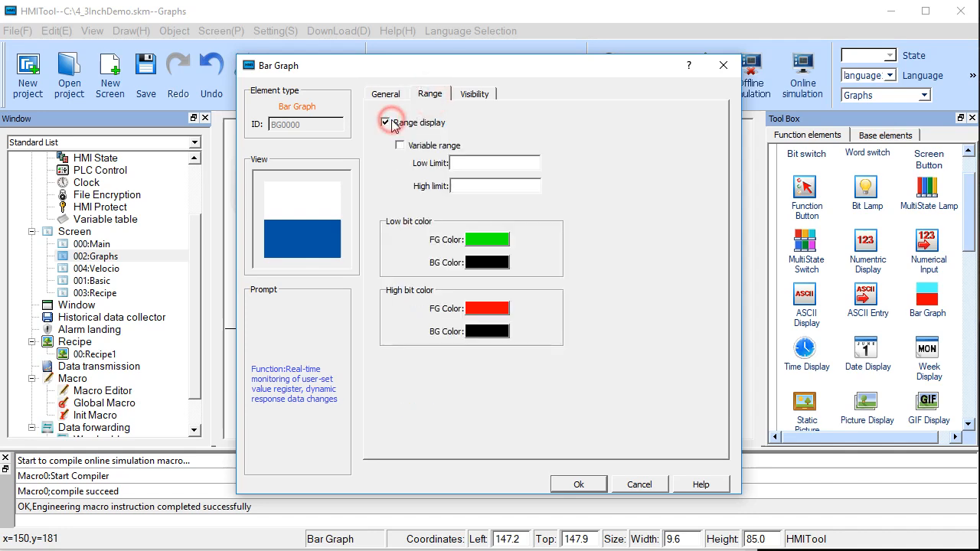
{"action": "left_click", "coordinate": [388, 121]}
{"action": "left_click", "coordinate": [387, 94]}
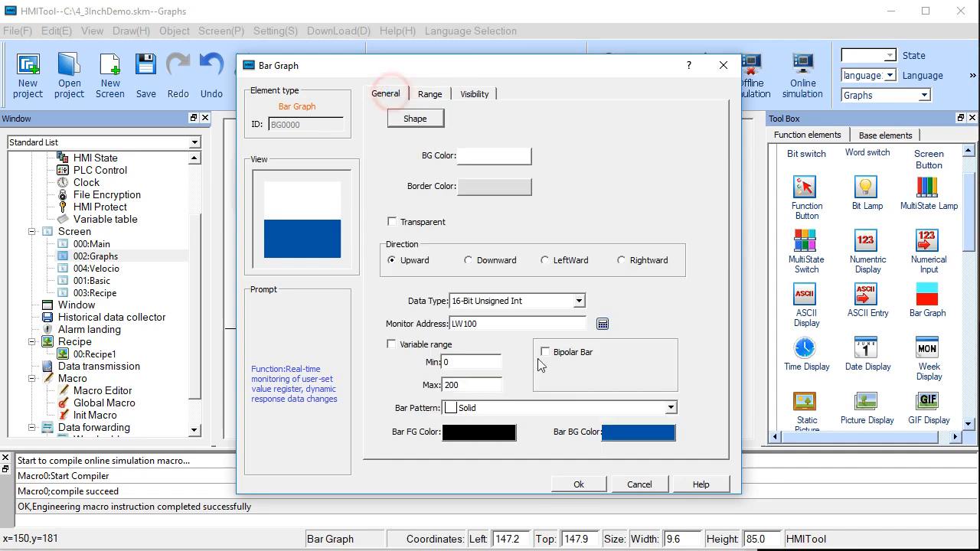
{"action": "left_click", "coordinate": [578, 484]}
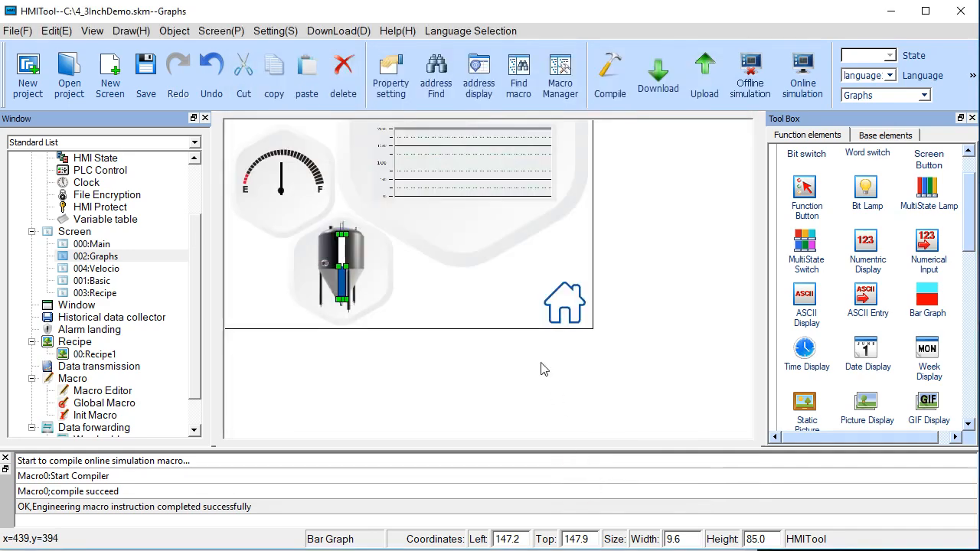
Step: Review the trend chart's read trigger bit, read address and pen settings, and close its settings
{"action": "double_click", "coordinate": [488, 180]}
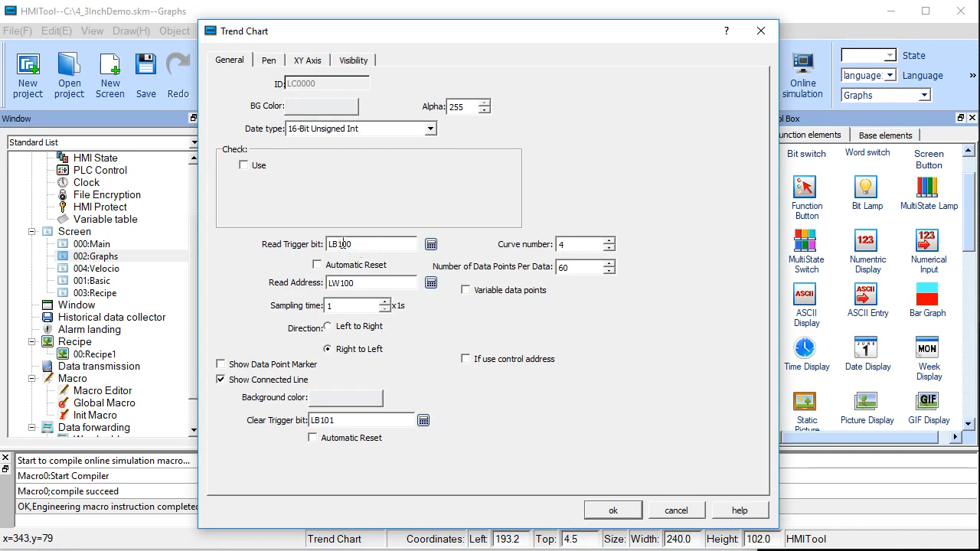
{"action": "left_click", "coordinate": [339, 283]}
{"action": "left_click", "coordinate": [355, 283]}
{"action": "left_click", "coordinate": [273, 61]}
{"action": "mouse_move", "coordinate": [307, 32]}
{"action": "left_mouse_down"}
{"action": "mouse_move", "coordinate": [378, 35]}
{"action": "mouse_move", "coordinate": [627, 176]}
{"action": "mouse_move", "coordinate": [380, 34]}
{"action": "mouse_move", "coordinate": [310, 22]}
{"action": "left_mouse_up"}
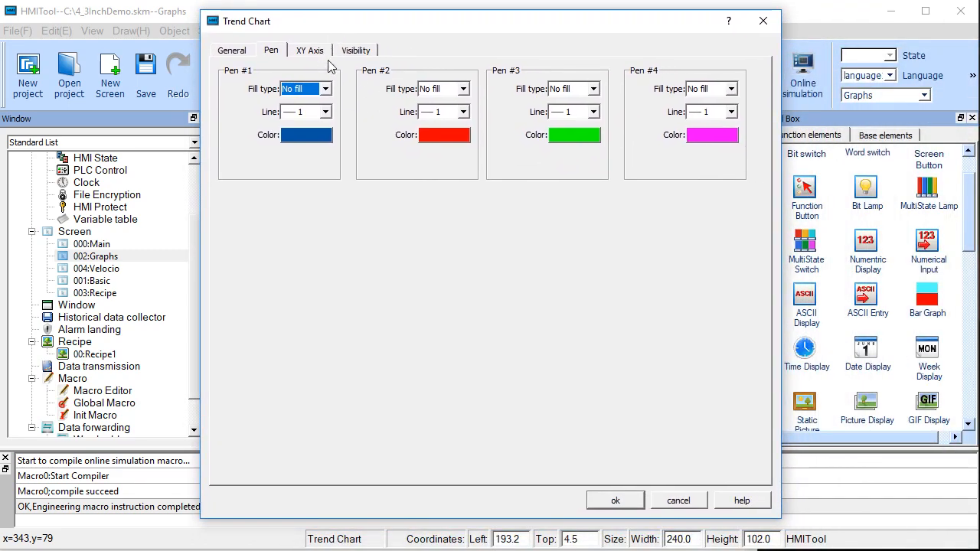
{"action": "left_click", "coordinate": [230, 55]}
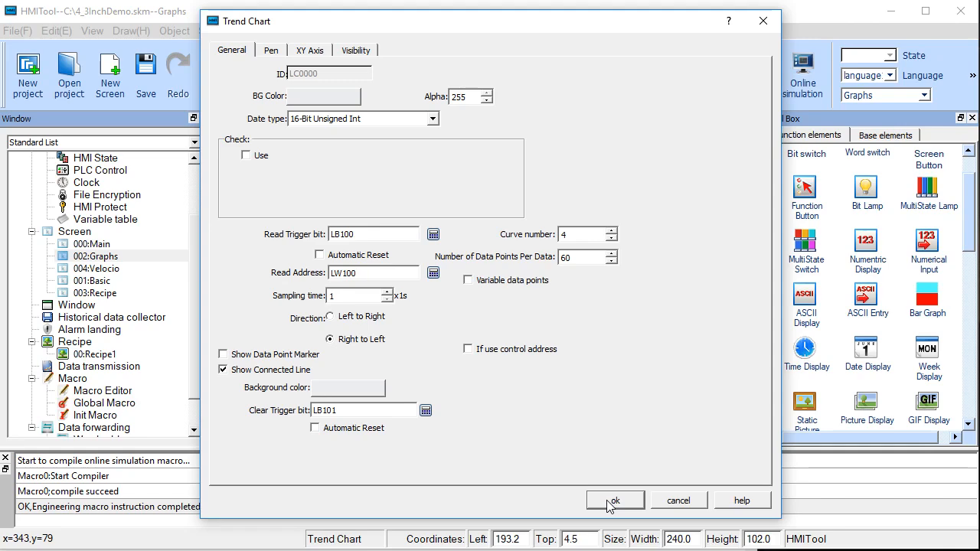
{"action": "left_click", "coordinate": [612, 501]}
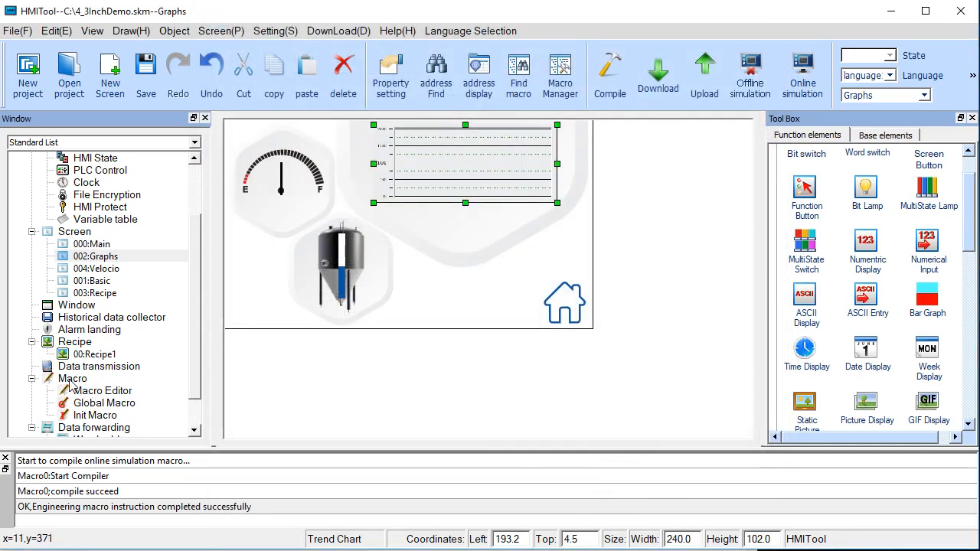
Step: Open Macro0 from the macro editor's list of successfully compiled macros
{"action": "left_click", "coordinate": [91, 392]}
{"action": "double_click", "coordinate": [92, 392]}
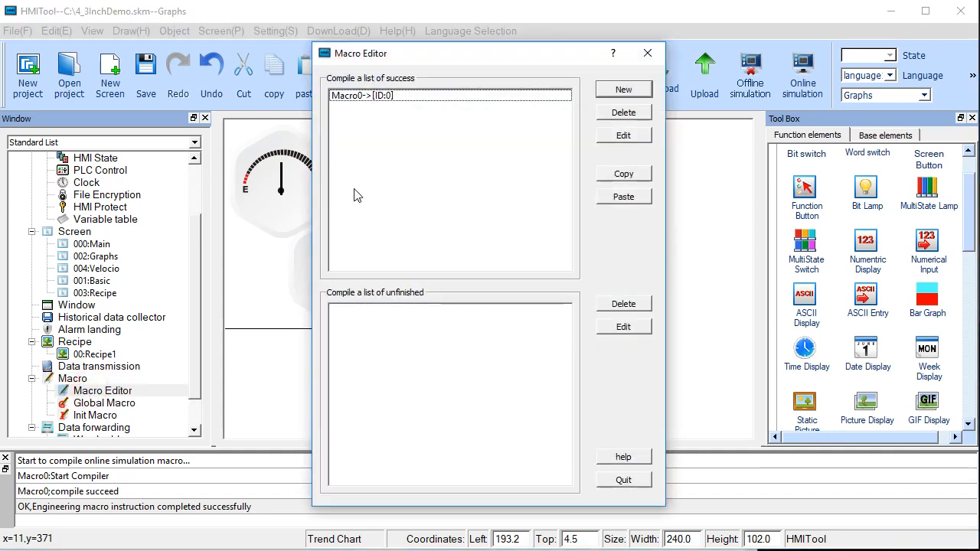
{"action": "double_click", "coordinate": [388, 97]}
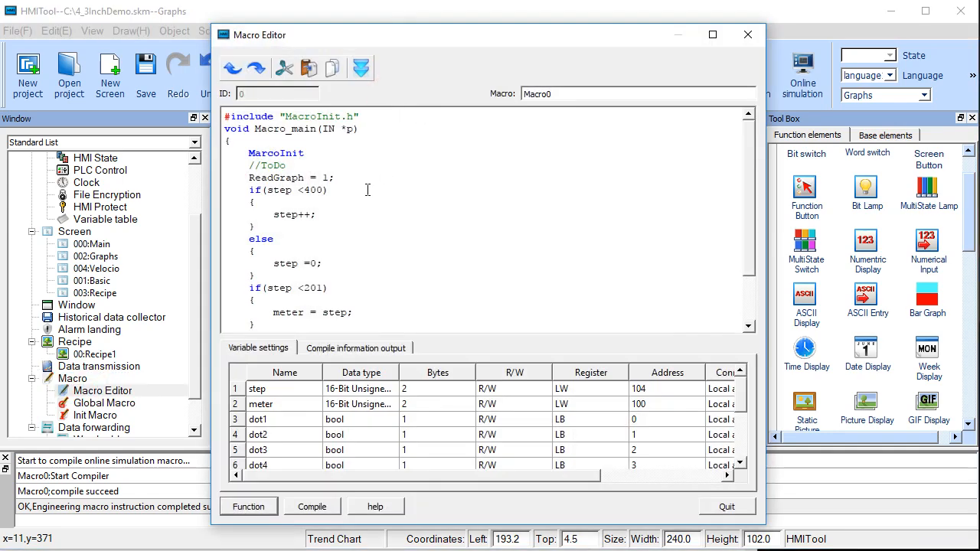
Step: Examine Macro0's variable list, checking the ReadGraph variable's register and address and where the code assigns it
{"action": "scroll", "coordinate": [368, 190], "scroll_direction": "down", "scroll_amount": 2}
{"action": "scroll", "coordinate": [367, 189], "scroll_direction": "up", "scroll_amount": 2}
{"action": "scroll", "coordinate": [735, 404], "scroll_direction": "down", "scroll_amount": 2}
{"action": "scroll", "coordinate": [735, 405], "scroll_direction": "up", "scroll_amount": 2}
{"action": "scroll", "coordinate": [741, 421], "scroll_direction": "down", "scroll_amount": 2}
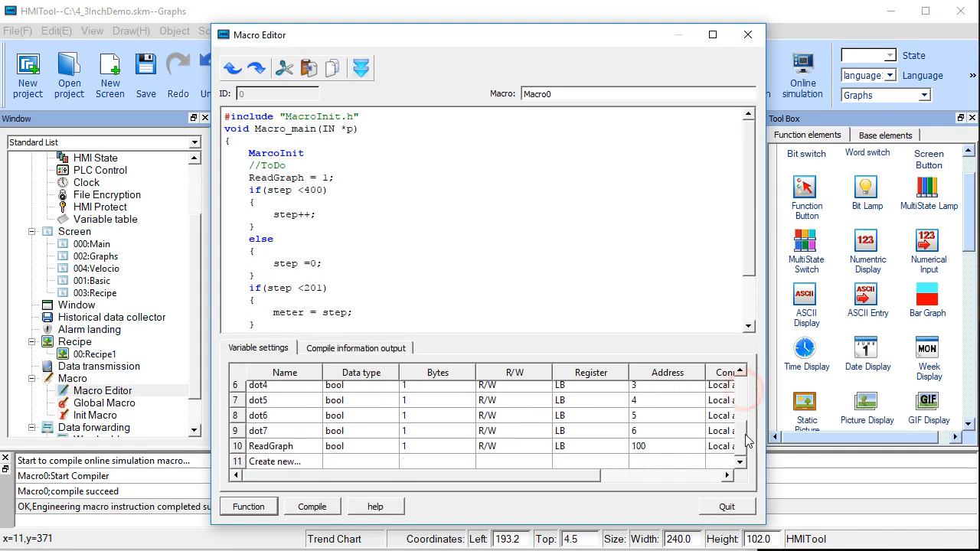
{"action": "left_click", "coordinate": [576, 448]}
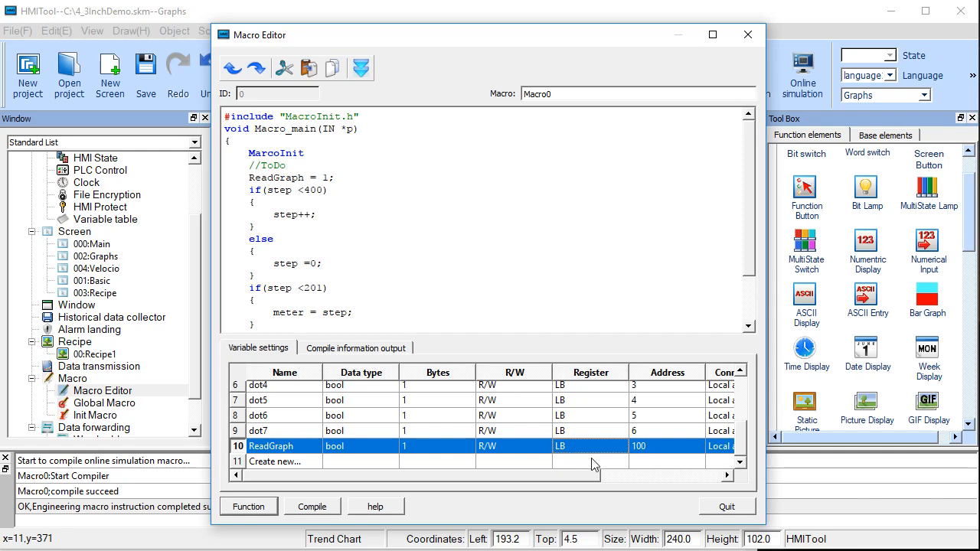
{"action": "left_click", "coordinate": [275, 447]}
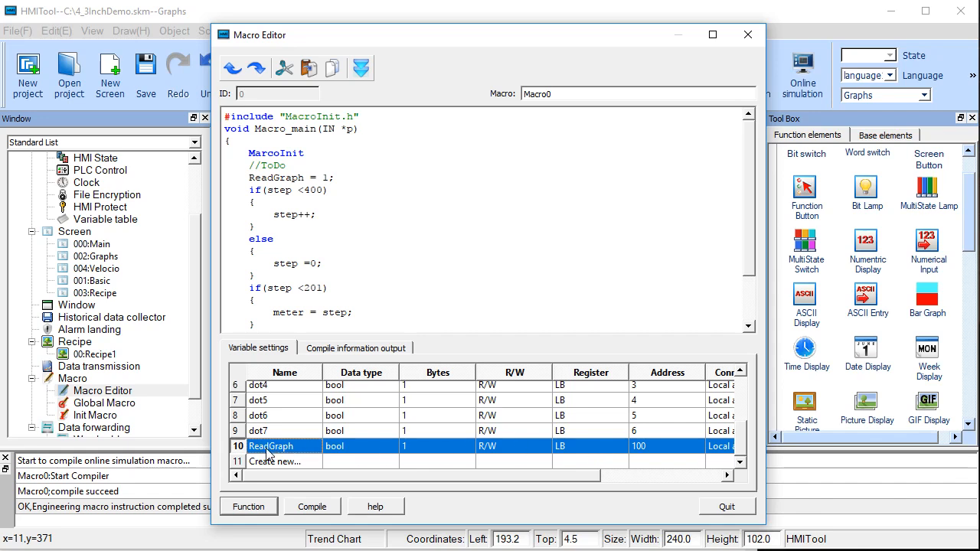
{"action": "left_click", "coordinate": [264, 179]}
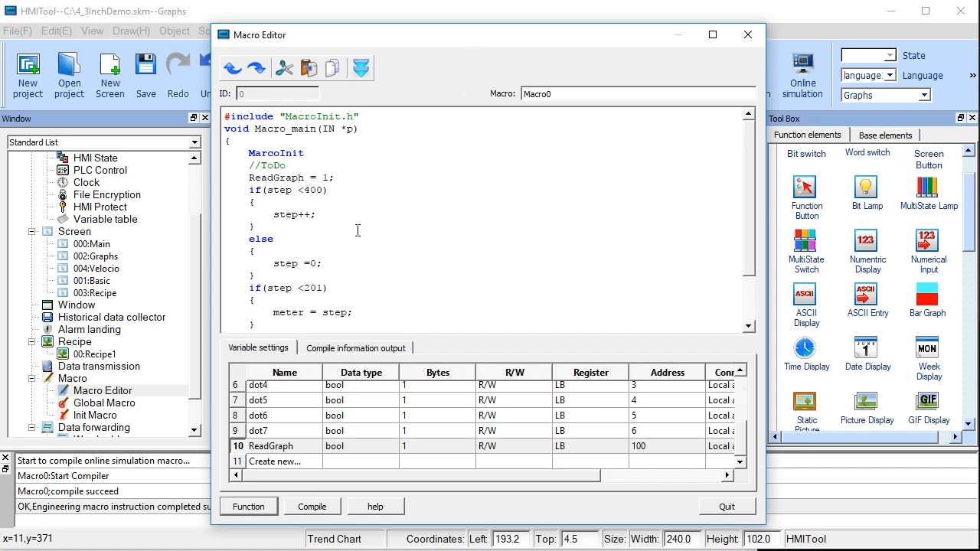
Step: Read through Macro0's step and meter logic and review the variables it uses in the variable list
{"action": "scroll", "coordinate": [293, 209], "scroll_direction": "down", "scroll_amount": 2}
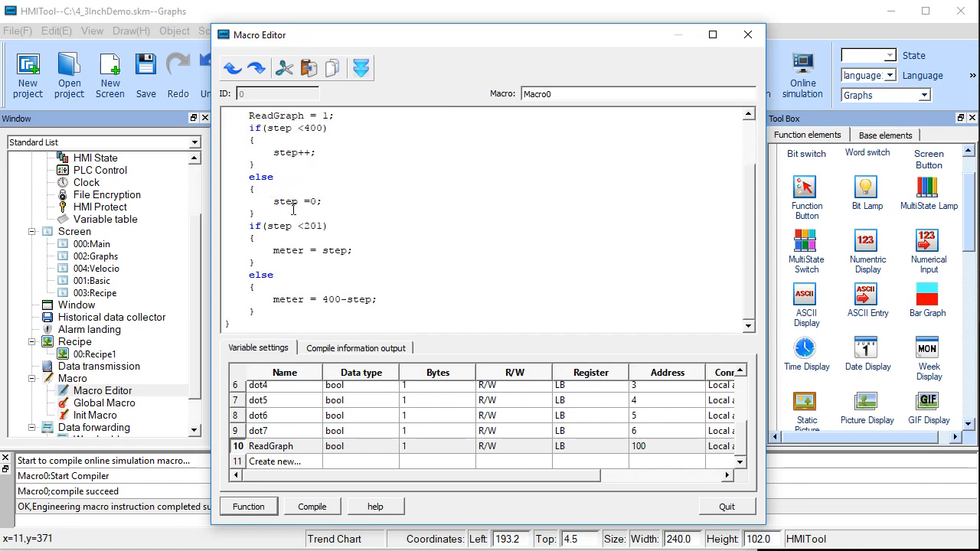
{"action": "scroll", "coordinate": [747, 230], "scroll_direction": "up", "scroll_amount": 1}
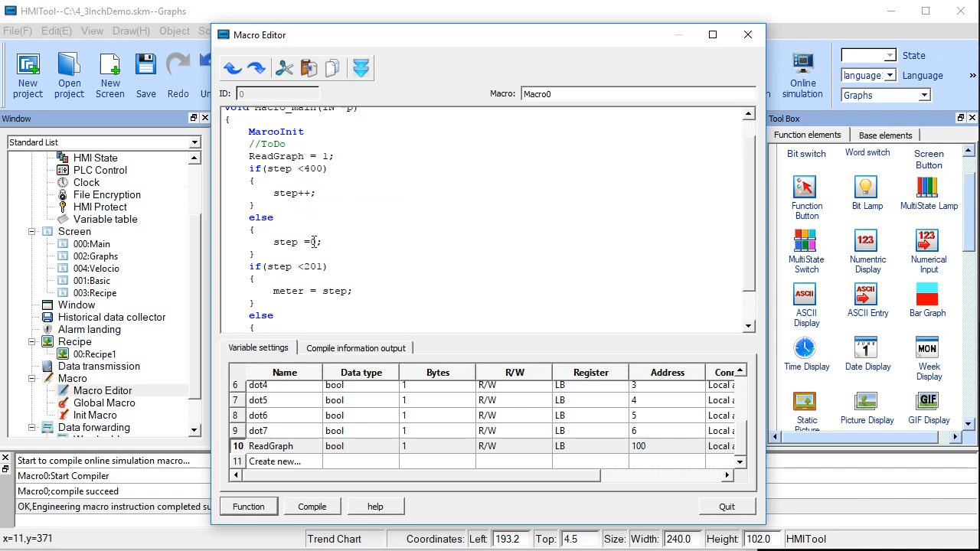
{"action": "scroll", "coordinate": [332, 267], "scroll_direction": "down", "scroll_amount": 1}
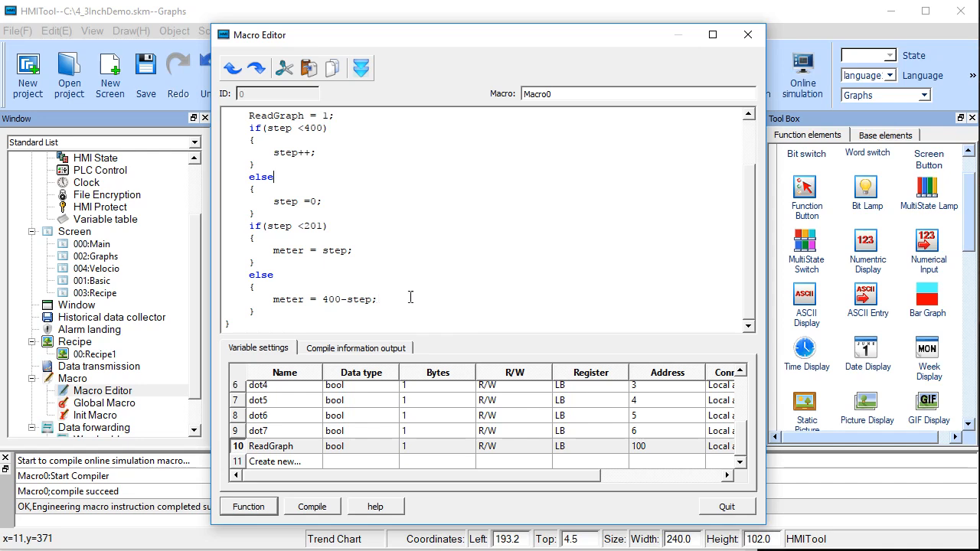
{"action": "scroll", "coordinate": [411, 298], "scroll_direction": "up", "scroll_amount": 2}
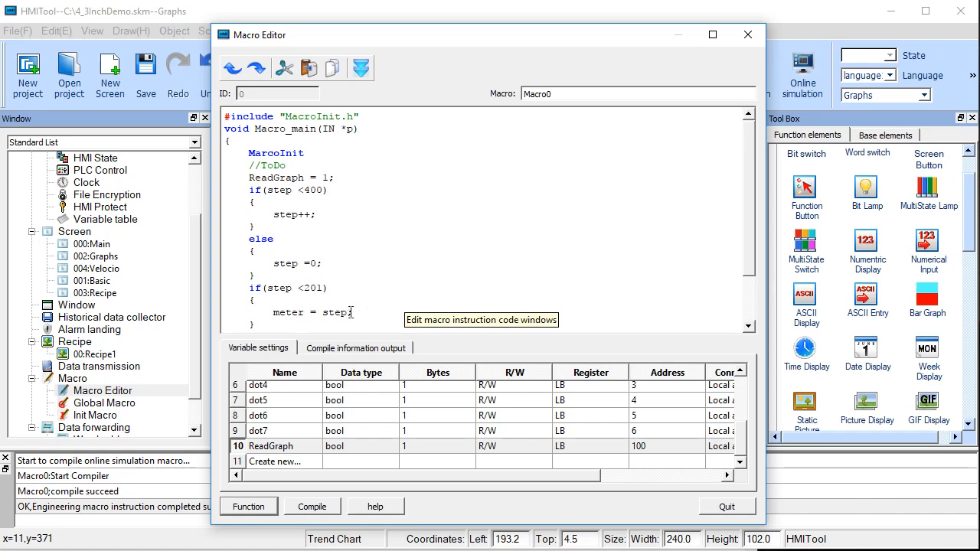
{"action": "scroll", "coordinate": [338, 243], "scroll_direction": "down", "scroll_amount": 2}
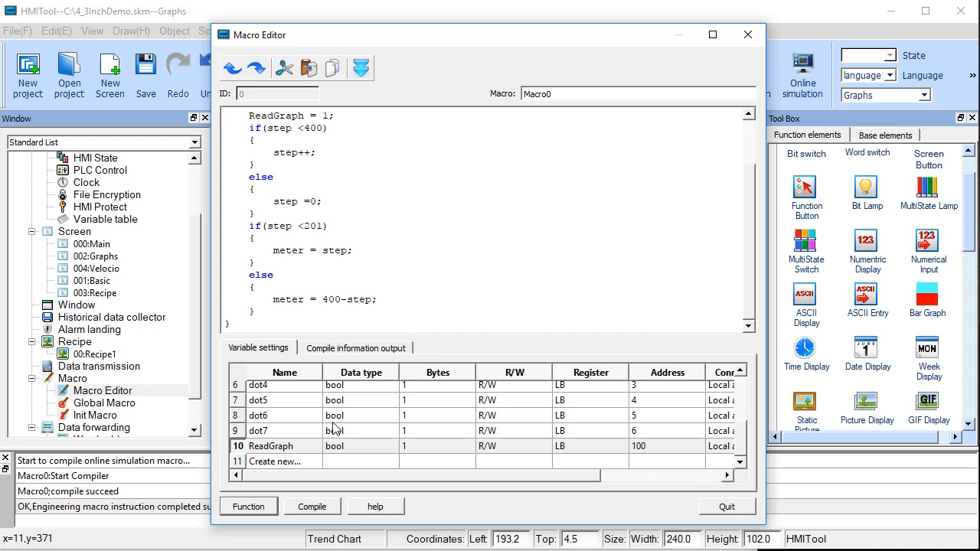
{"action": "scroll", "coordinate": [374, 443], "scroll_direction": "up", "scroll_amount": 2}
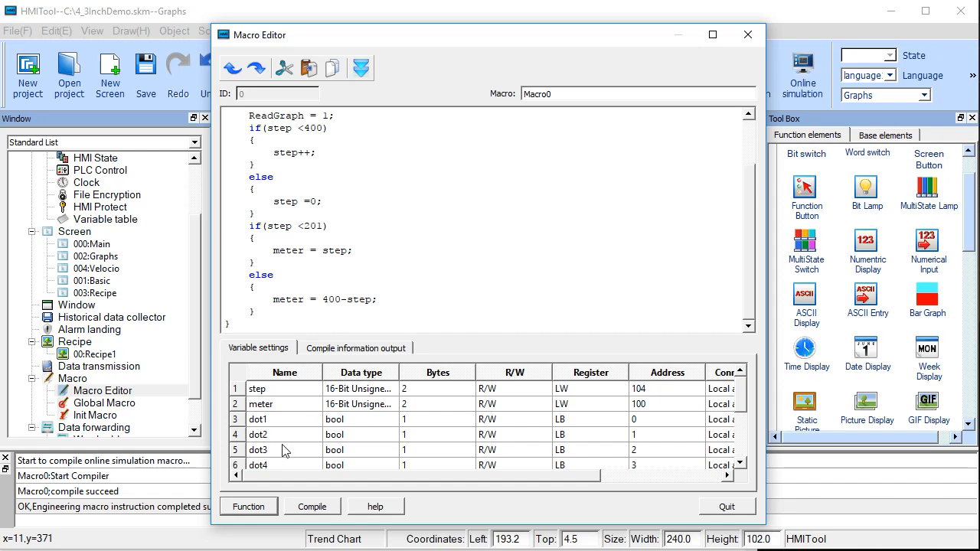
{"action": "scroll", "coordinate": [747, 403], "scroll_direction": "down", "scroll_amount": 1}
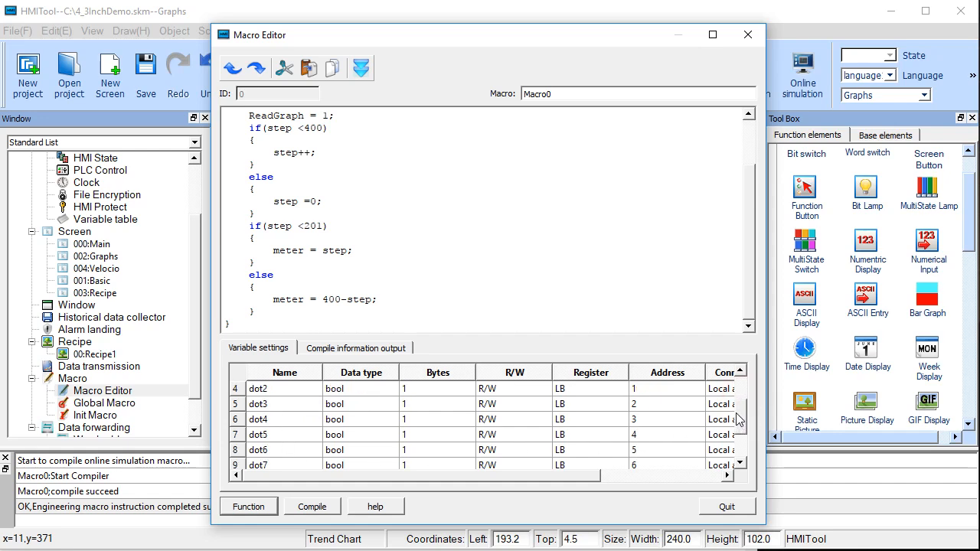
Step: Delete the unused bool variables dot1 through dot7 from Macro0's variable list and compile the macro
{"action": "left_click", "coordinate": [299, 395]}
{"action": "right_click", "coordinate": [299, 395]}
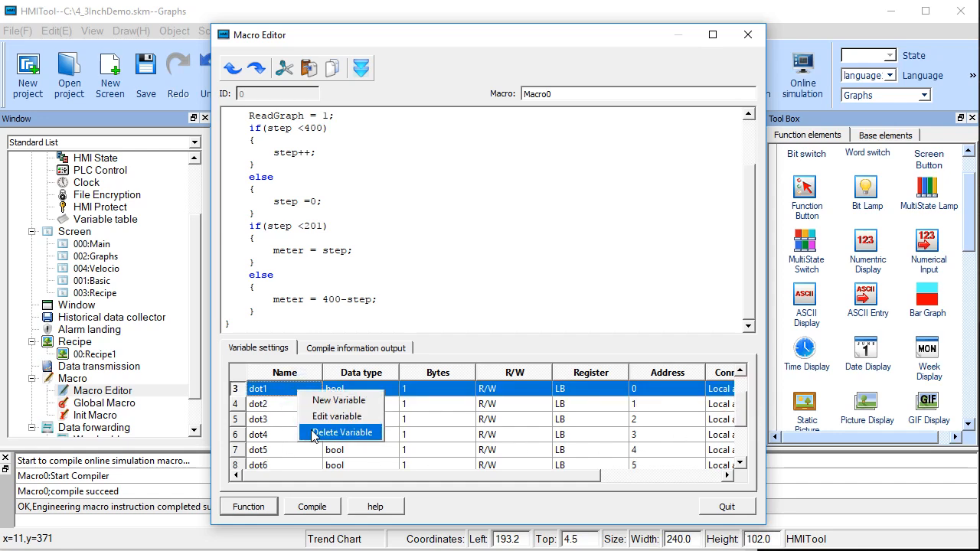
{"action": "left_click", "coordinate": [313, 430]}
{"action": "left_click", "coordinate": [274, 406]}
{"action": "right_click", "coordinate": [273, 414]}
{"action": "left_click", "coordinate": [294, 448]}
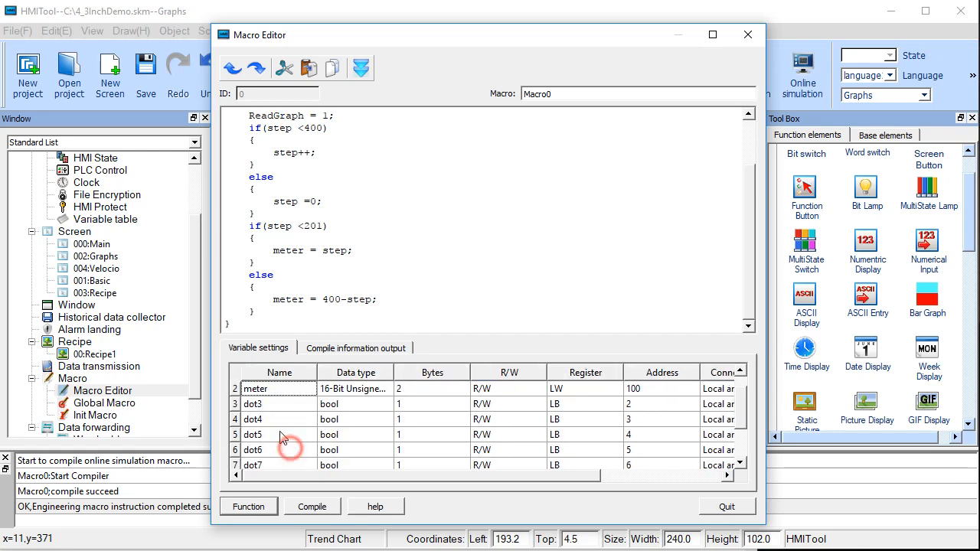
{"action": "left_click", "coordinate": [280, 421]}
{"action": "right_click", "coordinate": [283, 424]}
{"action": "left_click", "coordinate": [295, 464]}
{"action": "left_click", "coordinate": [268, 419]}
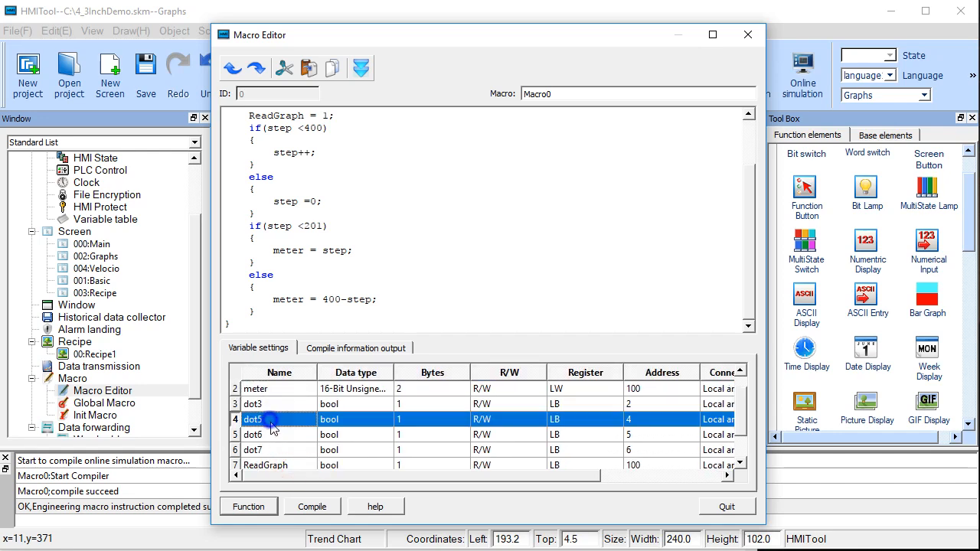
{"action": "right_click", "coordinate": [272, 421]}
{"action": "left_click", "coordinate": [302, 464]}
{"action": "right_click", "coordinate": [277, 425]}
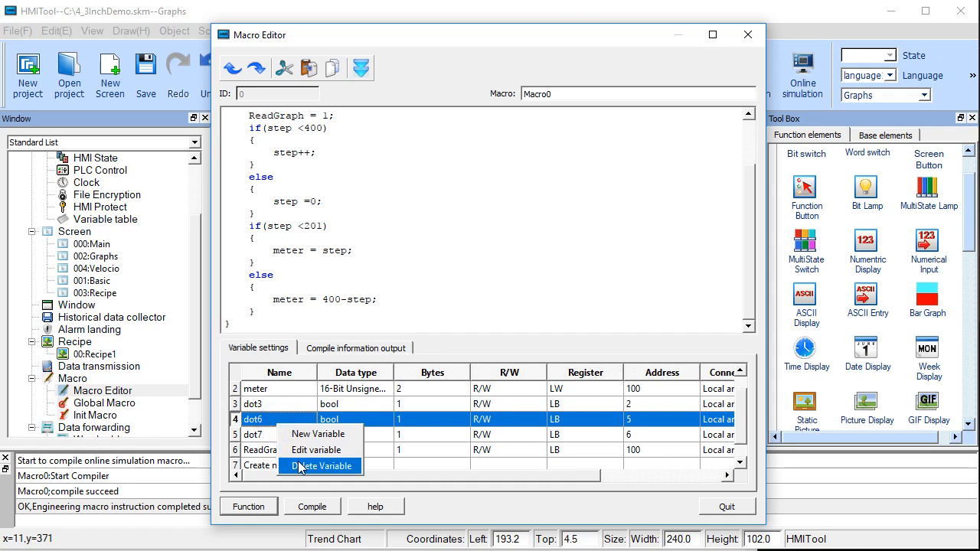
{"action": "left_click", "coordinate": [300, 464]}
{"action": "left_click", "coordinate": [268, 404]}
{"action": "right_click", "coordinate": [268, 404]}
{"action": "left_click", "coordinate": [300, 447]}
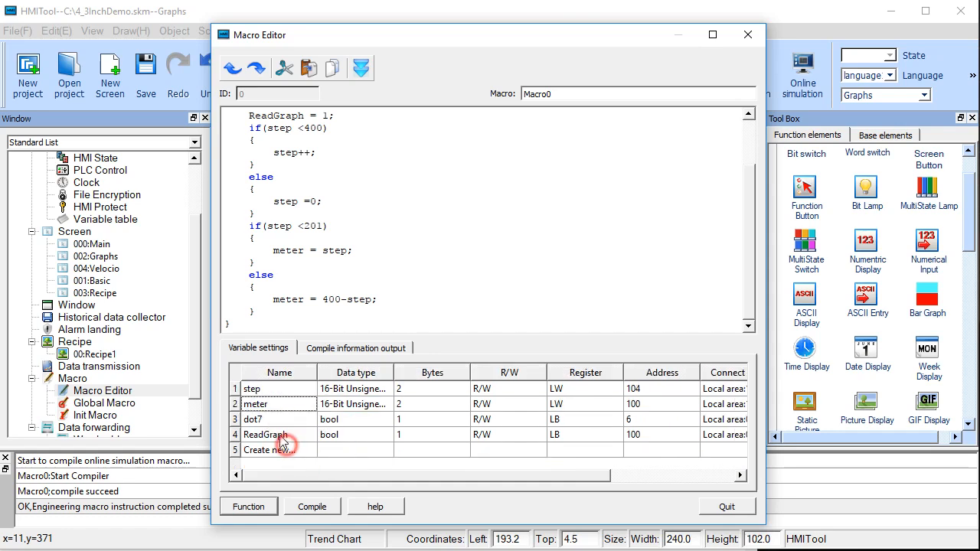
{"action": "left_click", "coordinate": [261, 418]}
{"action": "right_click", "coordinate": [272, 420]}
{"action": "left_click", "coordinate": [303, 458]}
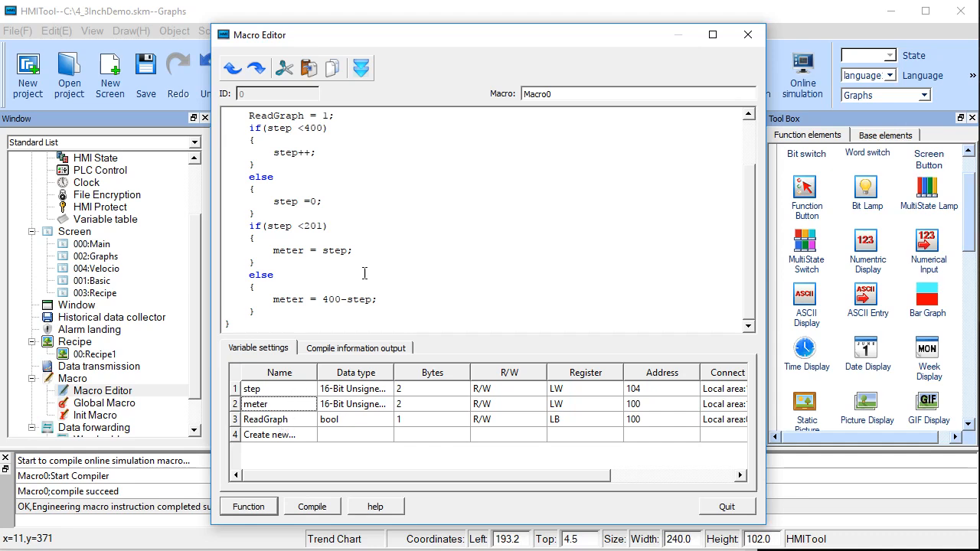
{"action": "scroll", "coordinate": [365, 274], "scroll_direction": "up", "scroll_amount": 2}
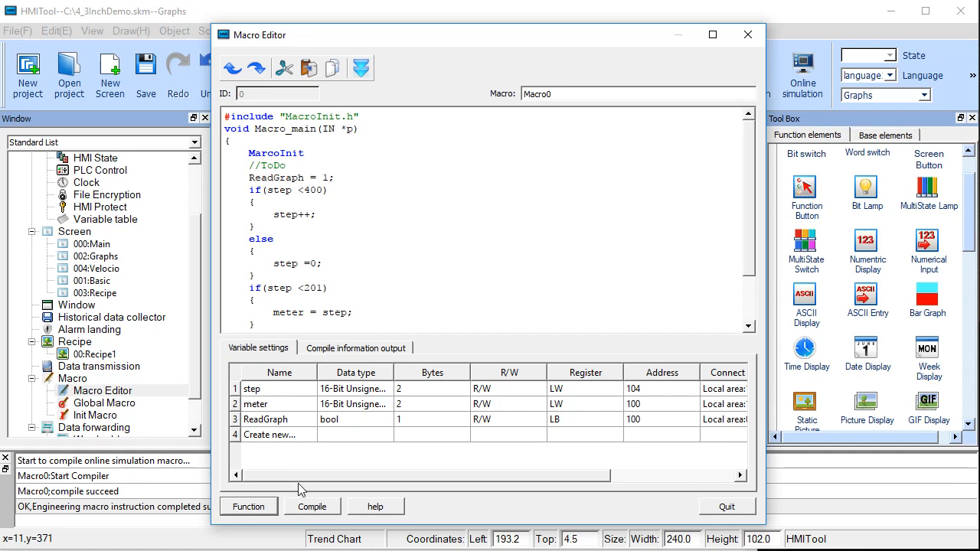
{"action": "left_click", "coordinate": [310, 508]}
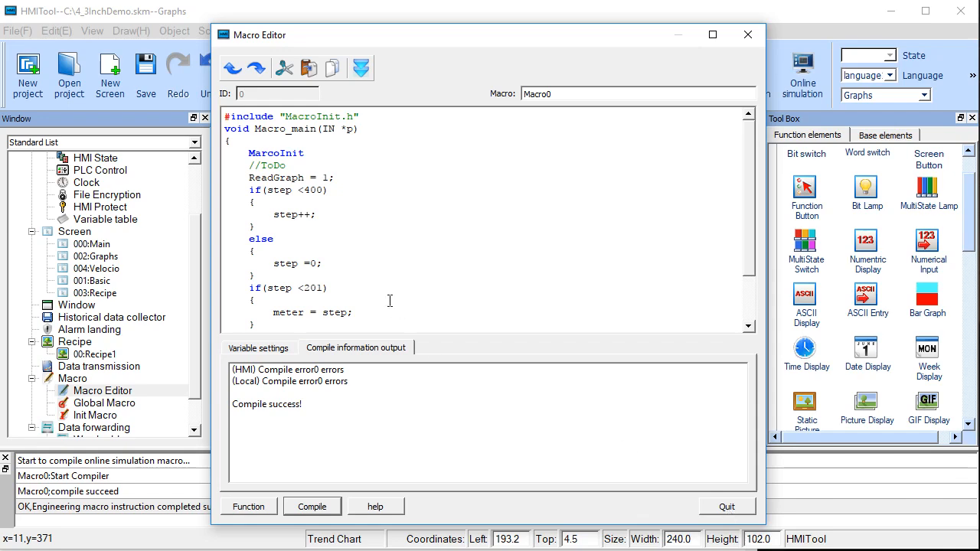
Step: Remove the semicolon after "step =0" in Macro0's code and compile the macro
{"action": "left_click", "coordinate": [342, 263]}
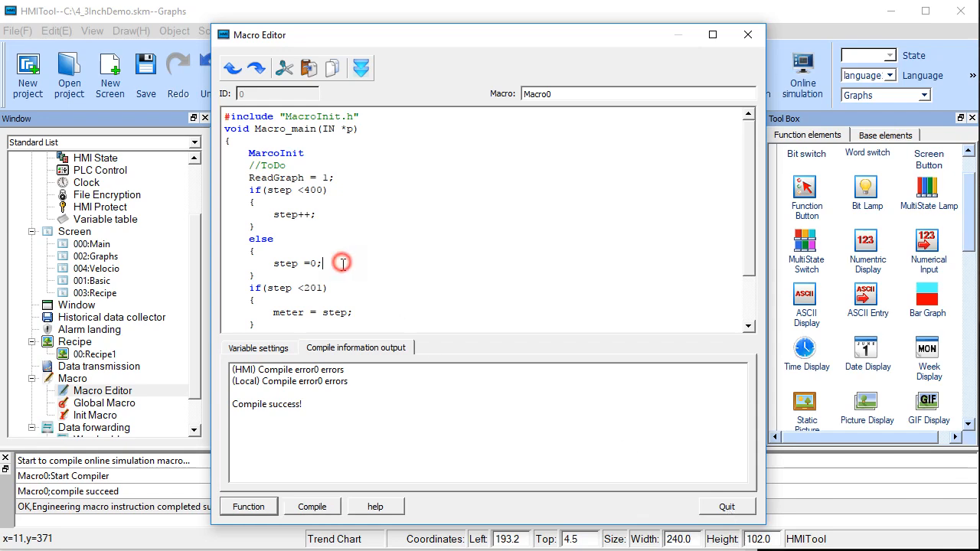
{"action": "left_click", "coordinate": [257, 508]}
{"action": "left_click", "coordinate": [657, 422]}
{"action": "left_click", "coordinate": [315, 507]}
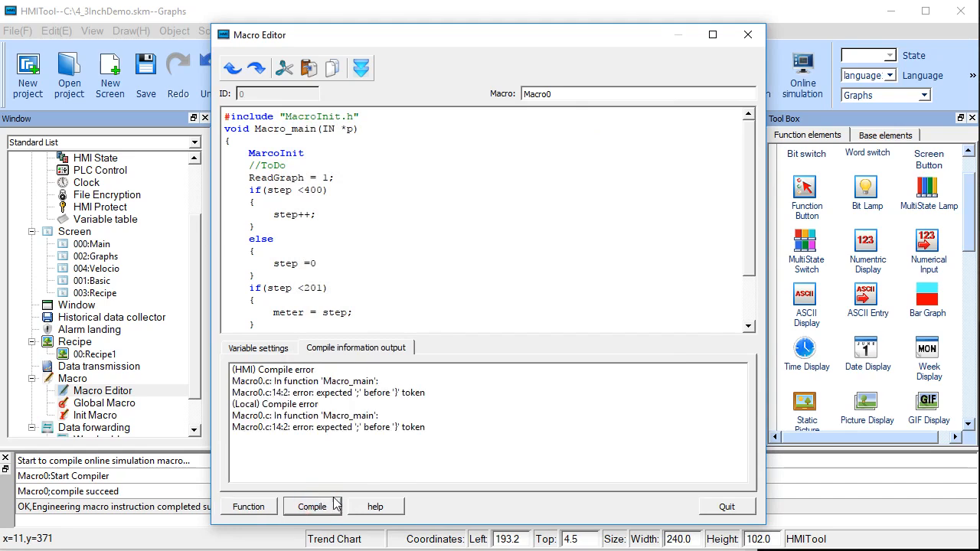
Step: Restore the semicolon after "step =0", recompile Macro0, and close the macro editor and macro list
{"action": "left_click", "coordinate": [315, 263]}
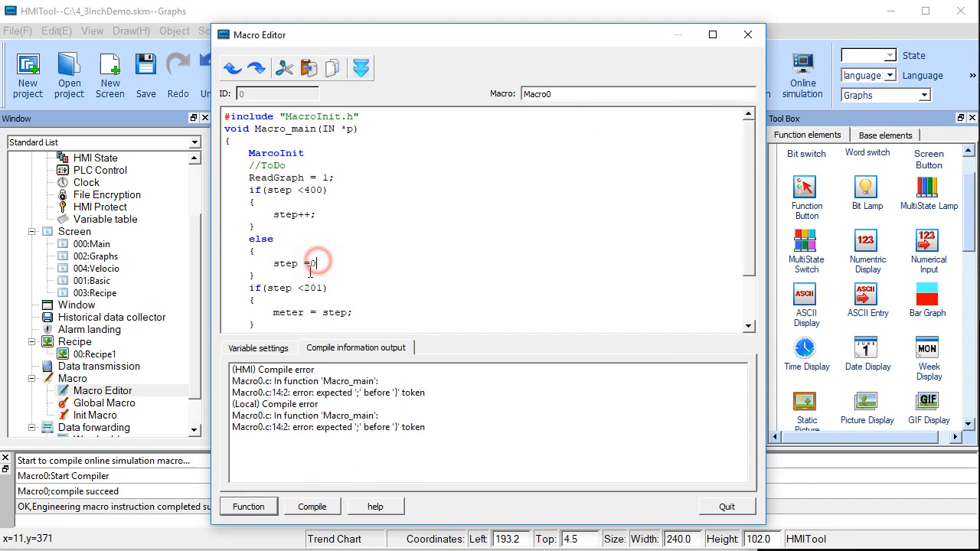
{"action": "left_click", "coordinate": [312, 506]}
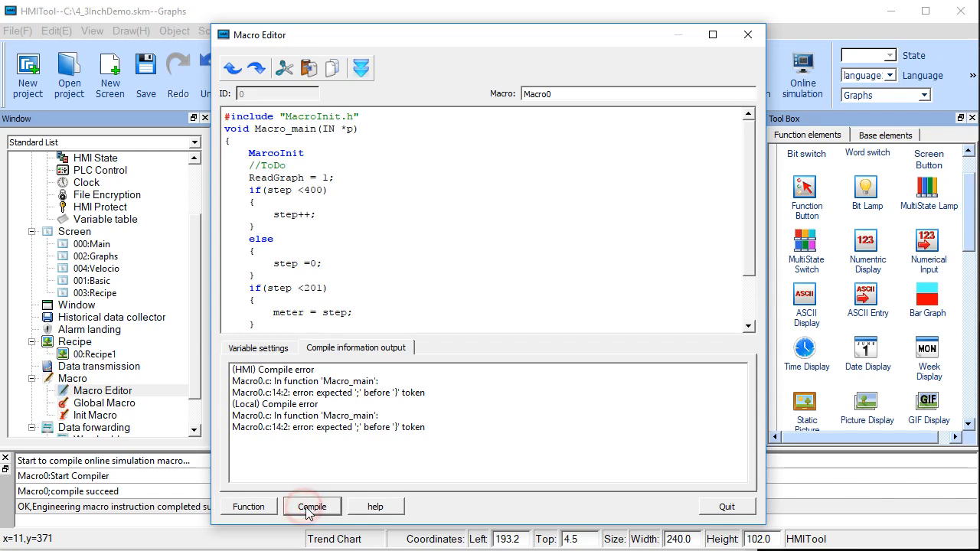
{"action": "left_click", "coordinate": [727, 507]}
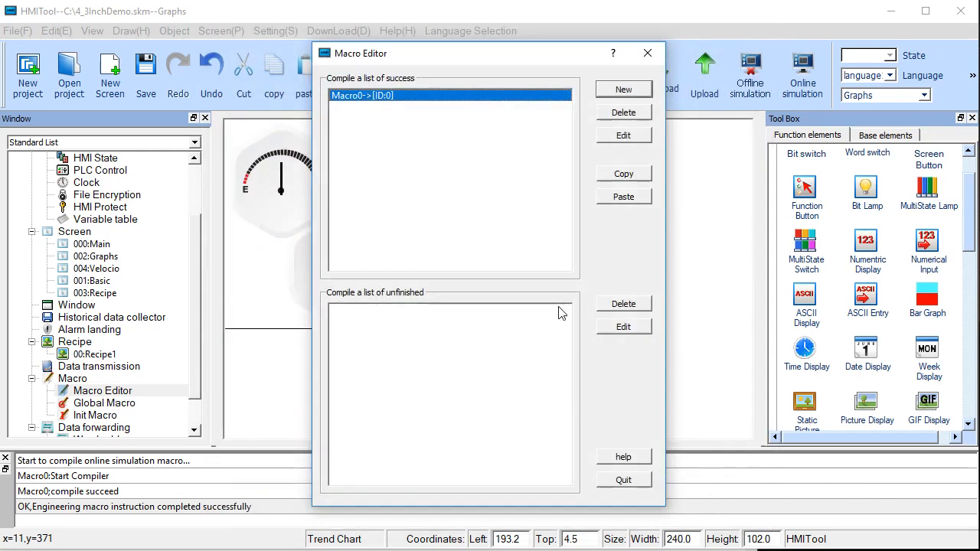
{"action": "left_click", "coordinate": [648, 53]}
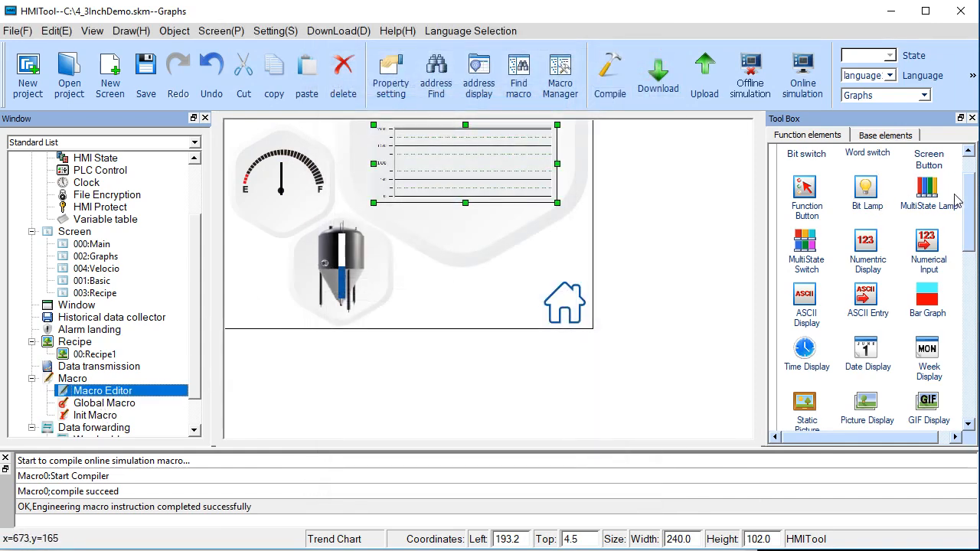
Step: Check which macros a new bit switch can run by enabling its Use Macro option, and discard the switch
{"action": "scroll", "coordinate": [960, 193], "scroll_direction": "up", "scroll_amount": 1}
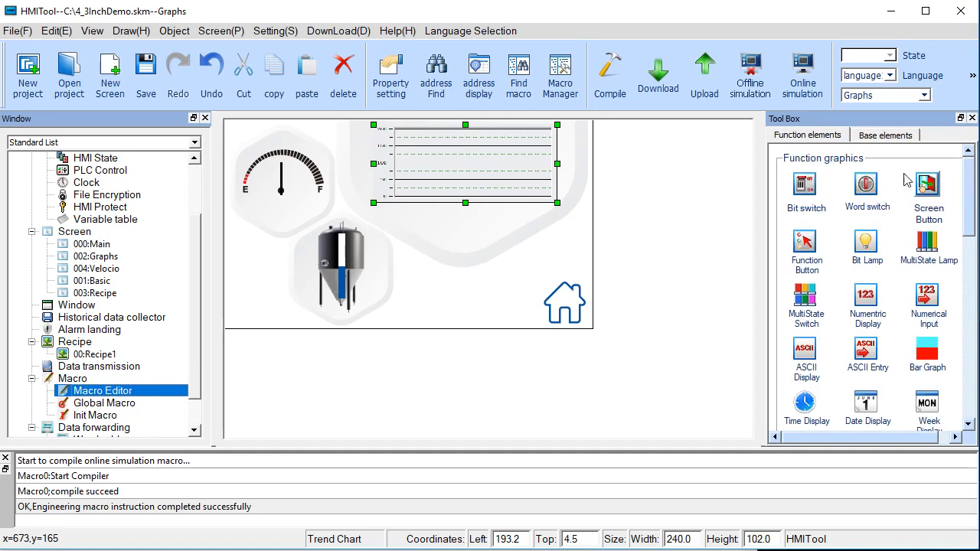
{"action": "left_click", "coordinate": [812, 189]}
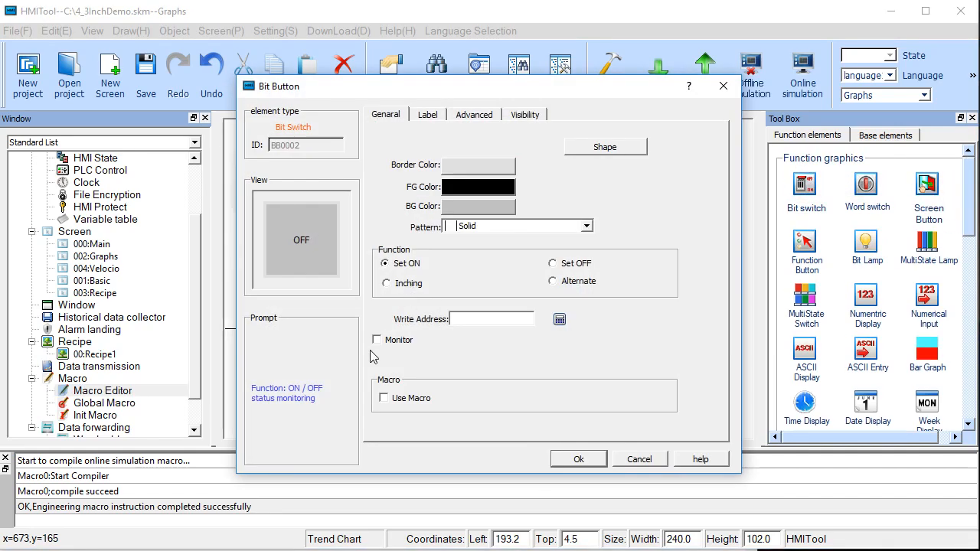
{"action": "left_click", "coordinate": [383, 399]}
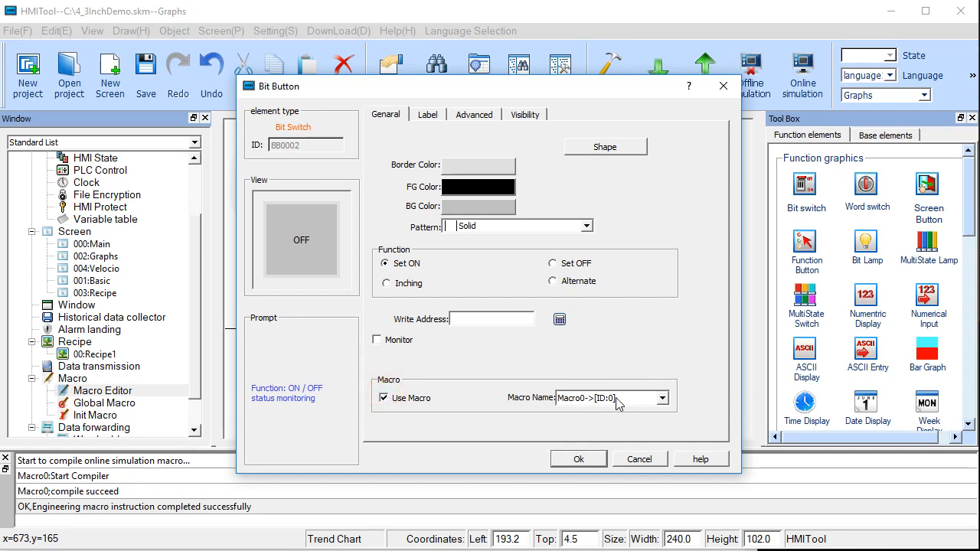
{"action": "left_click", "coordinate": [663, 398]}
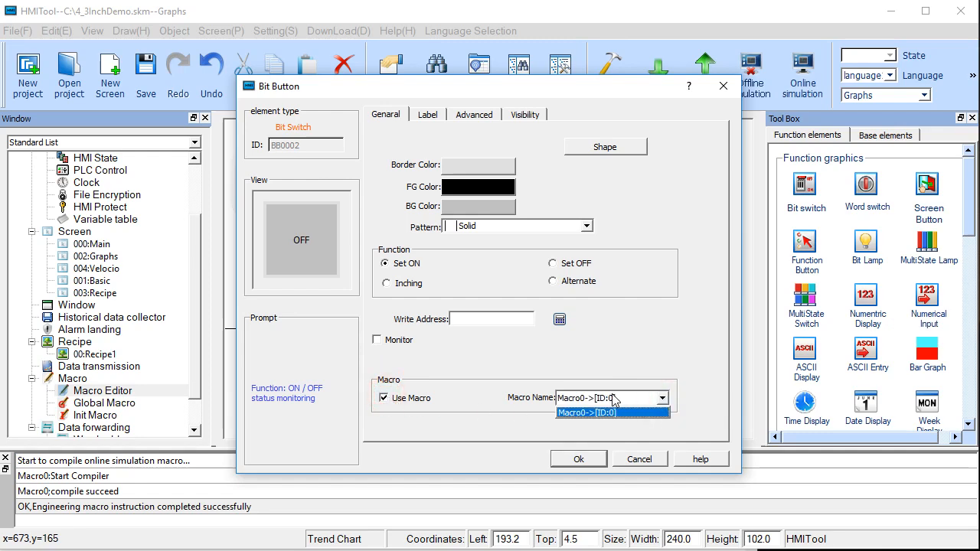
{"action": "left_click", "coordinate": [673, 332]}
{"action": "left_click", "coordinate": [722, 86]}
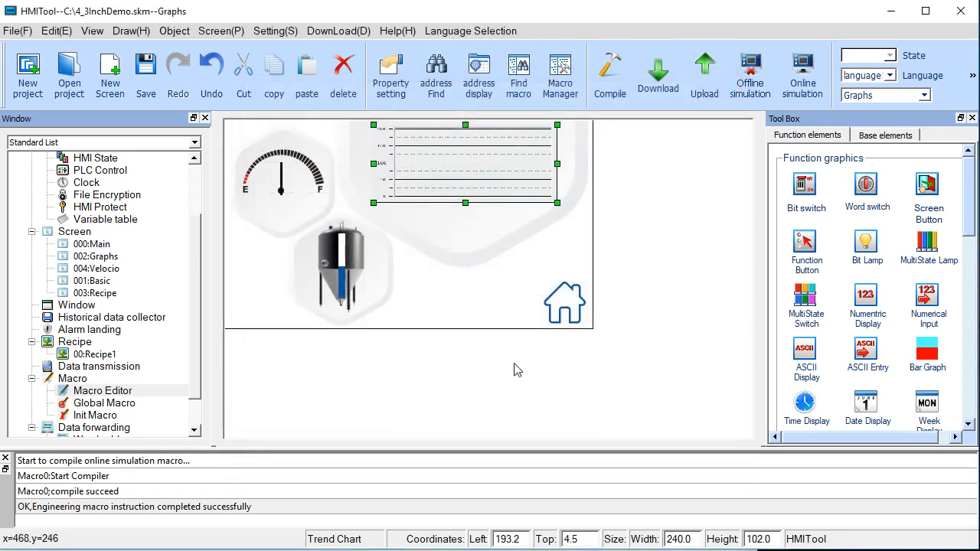
Step: Assign Macro0 as the first global macro and confirm the global macro settings
{"action": "double_click", "coordinate": [107, 405]}
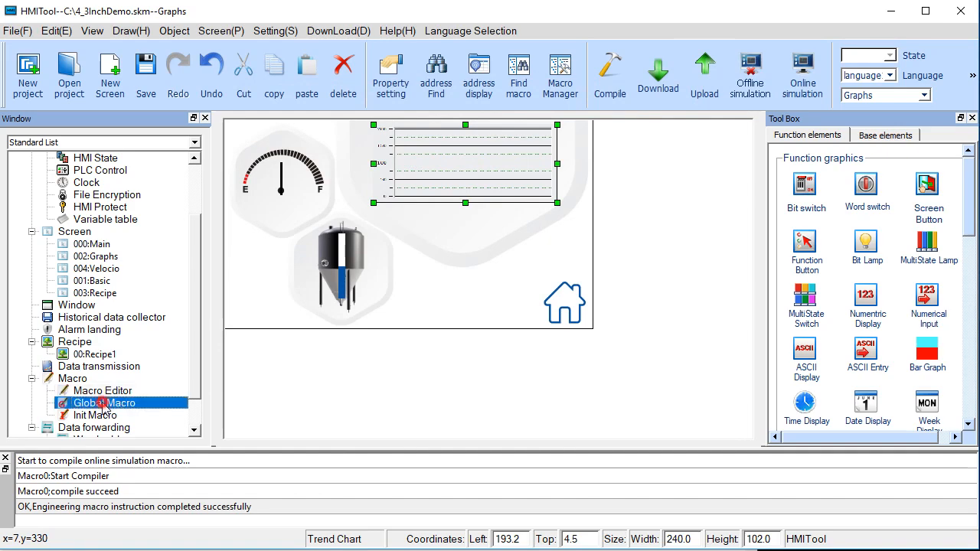
{"action": "left_click", "coordinate": [631, 107]}
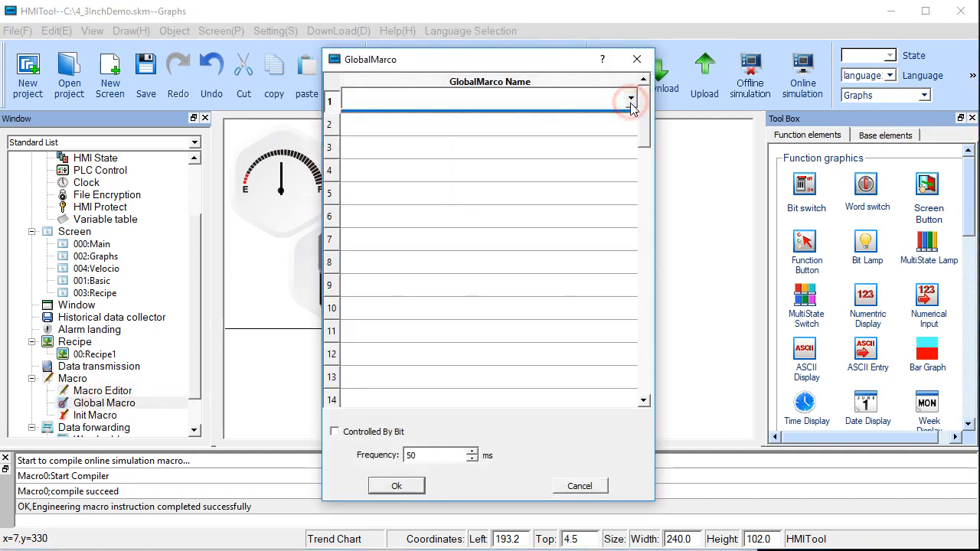
{"action": "left_click", "coordinate": [631, 99]}
{"action": "left_click", "coordinate": [425, 117]}
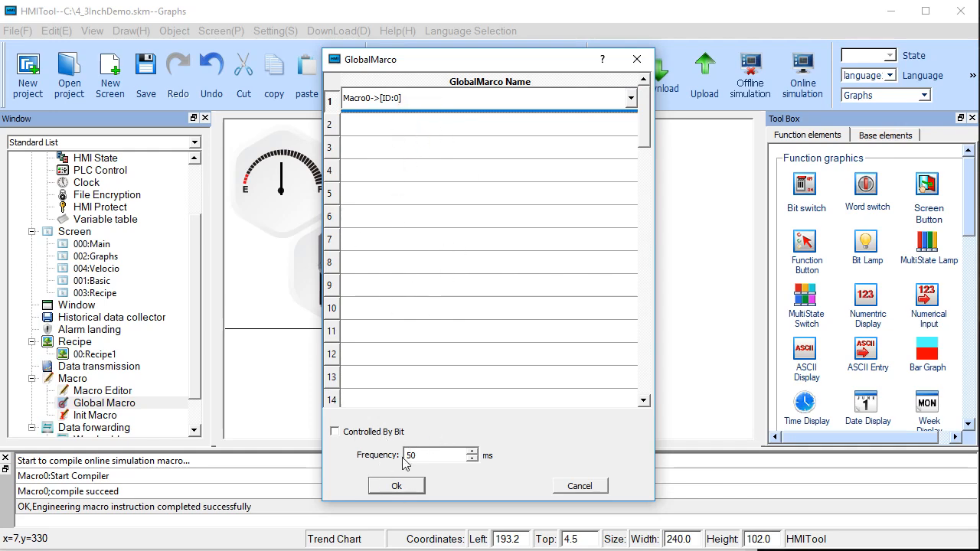
{"action": "left_click", "coordinate": [396, 490]}
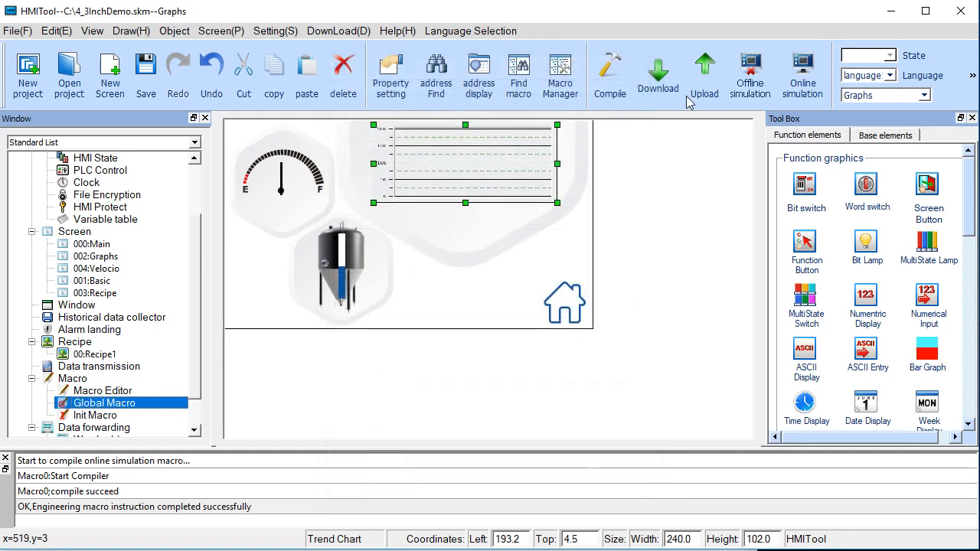
Step: Check the read trigger bit in the trend chart's general settings and close them
{"action": "left_click", "coordinate": [493, 170]}
{"action": "double_click", "coordinate": [494, 170]}
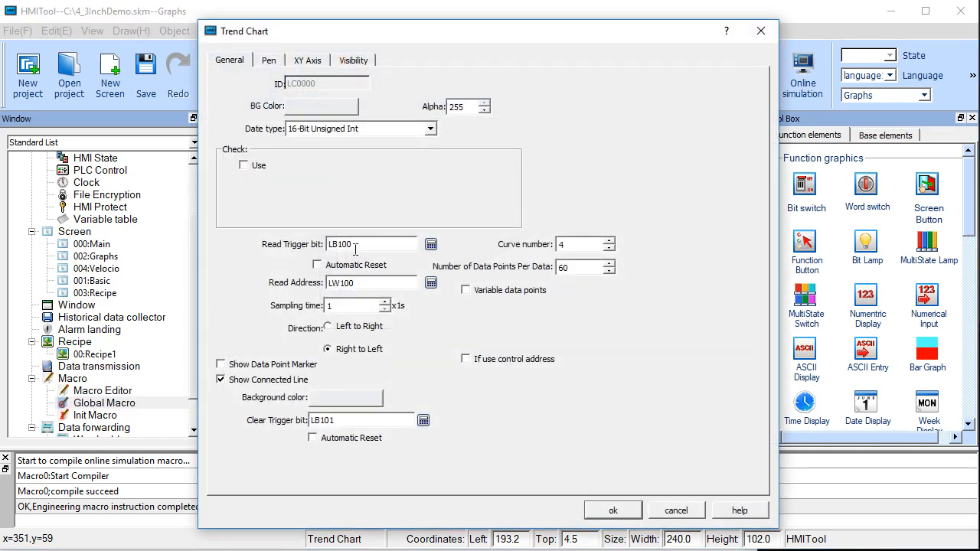
{"action": "left_click", "coordinate": [760, 31]}
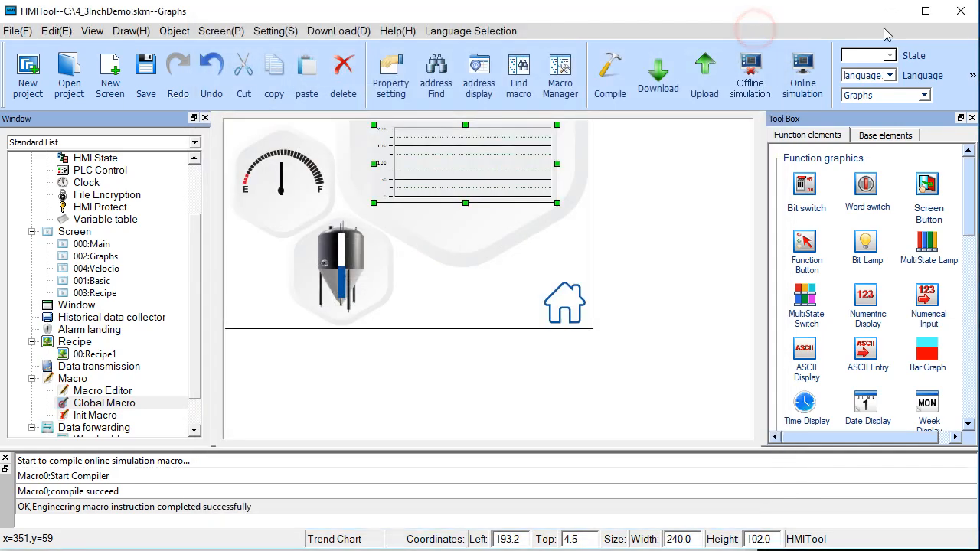
Step: Run the offline simulation, watch the meter, bar graph and trend chart on the Graphs screen, and exit the simulation
{"action": "left_click", "coordinate": [750, 76]}
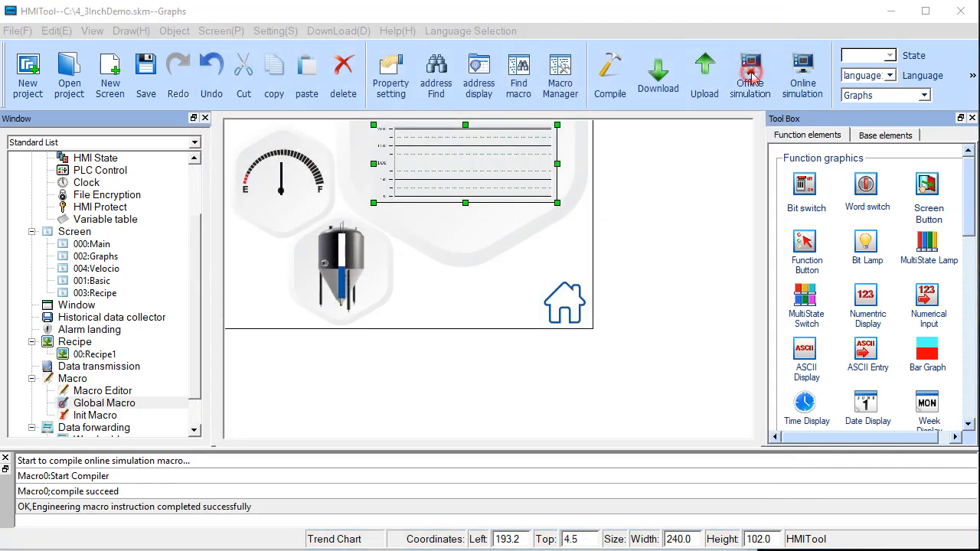
{"action": "left_click", "coordinate": [452, 297]}
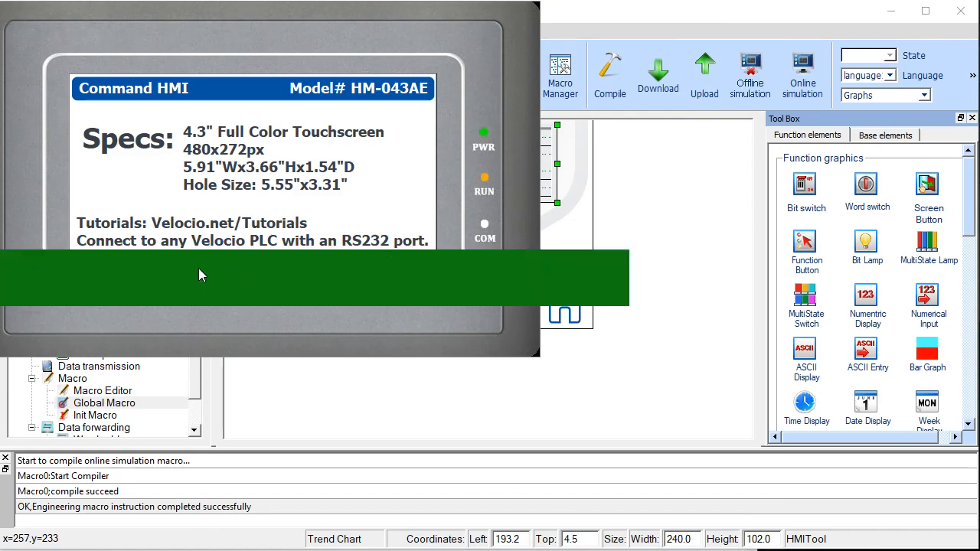
{"action": "left_click", "coordinate": [223, 271]}
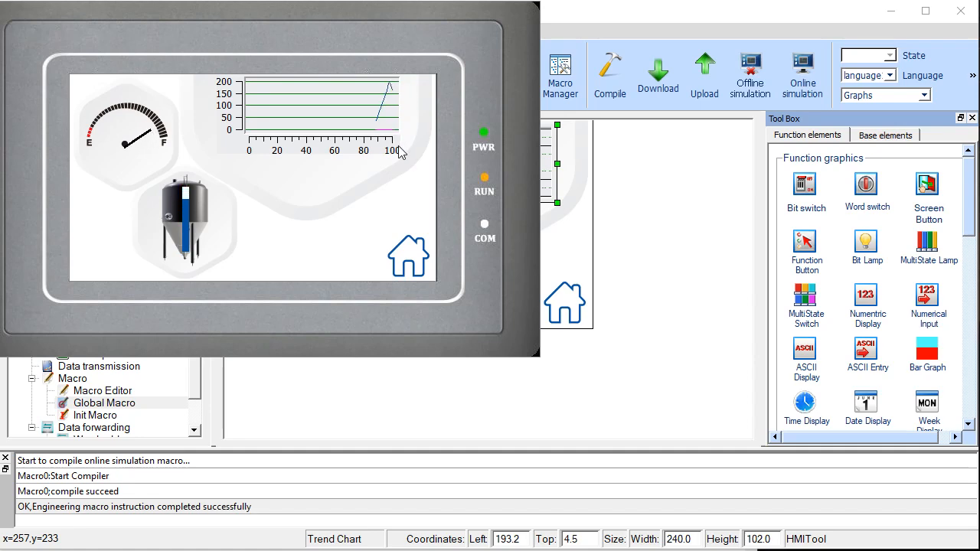
{"action": "right_click", "coordinate": [326, 181]}
{"action": "left_click", "coordinate": [348, 184]}
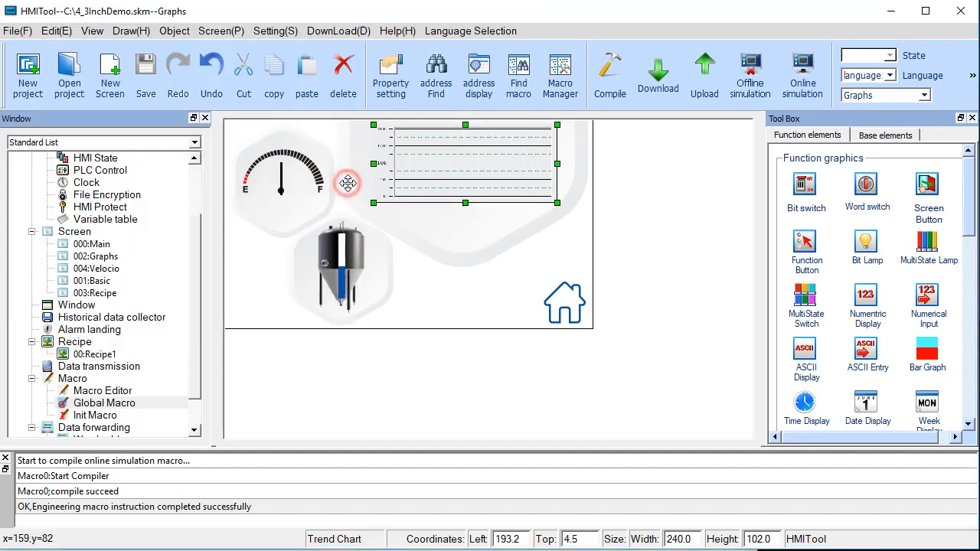